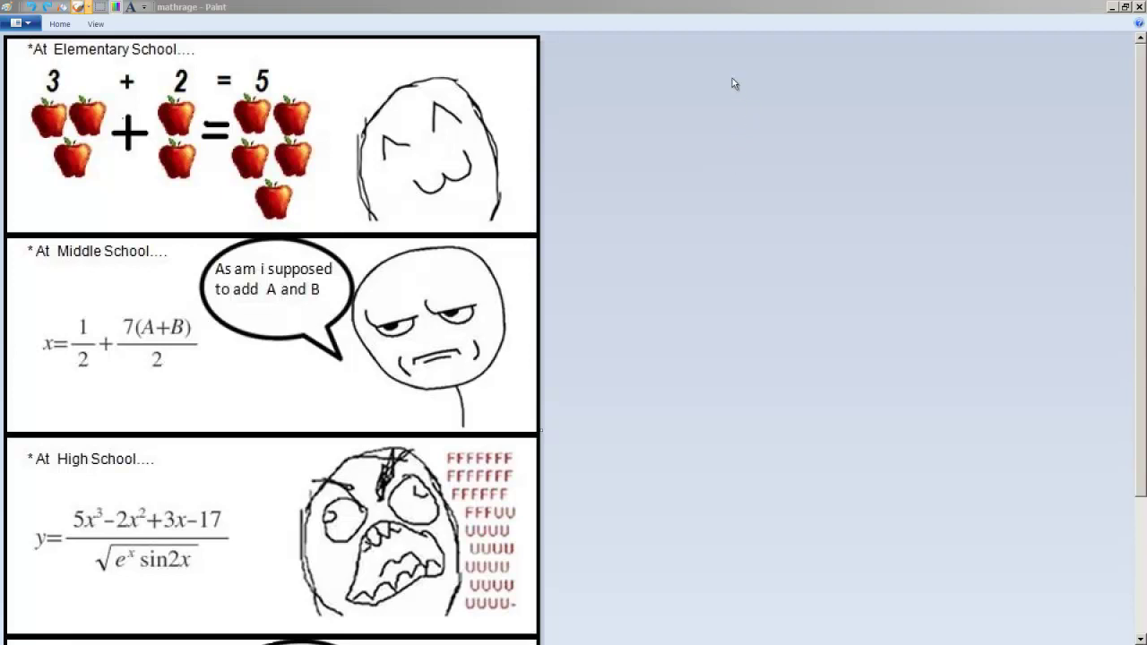
Draw a red question mark, with its dot, after 'A and B' in the speech bubble.
left_click(683, 14)
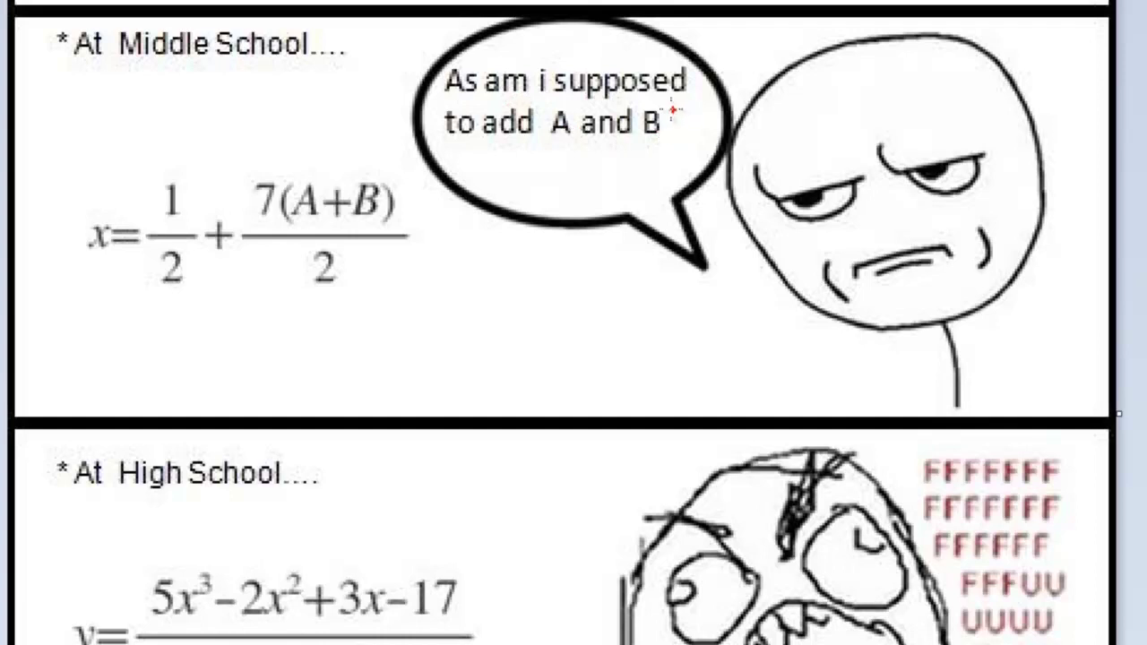
mouse_move(668, 106)
left_mouse_down()
mouse_move(684, 115)
mouse_move(675, 136)
left_mouse_up()
left_click(676, 143)
Rewrite the lowercase 'i' as a capital I, and cross out 'As' with 'A' written above.
mouse_move(543, 68)
left_mouse_down()
mouse_move(537, 100)
mouse_move(556, 99)
left_mouse_up()
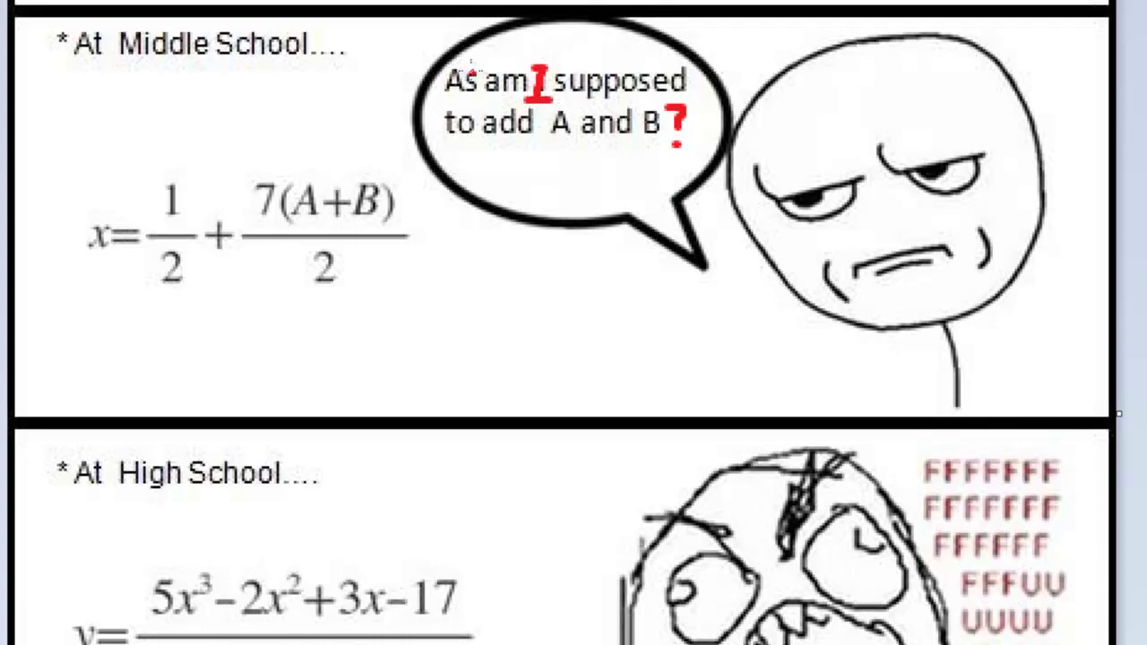
mouse_move(472, 75)
left_mouse_down()
mouse_move(448, 93)
mouse_move(488, 92)
mouse_move(491, 40)
mouse_move(498, 68)
left_mouse_up()
left_click_drag(481, 57, 504, 56)
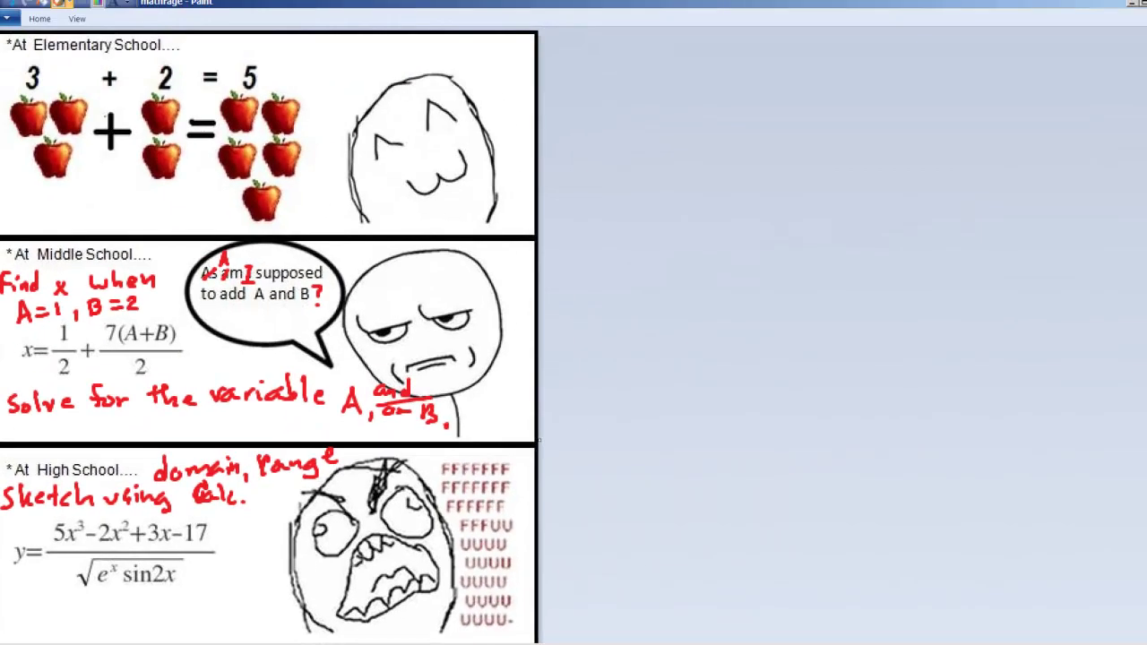
Switch to GeoGebra, widen the Algebra view so formulas show, and plot f(x).
key("alt+Tab")
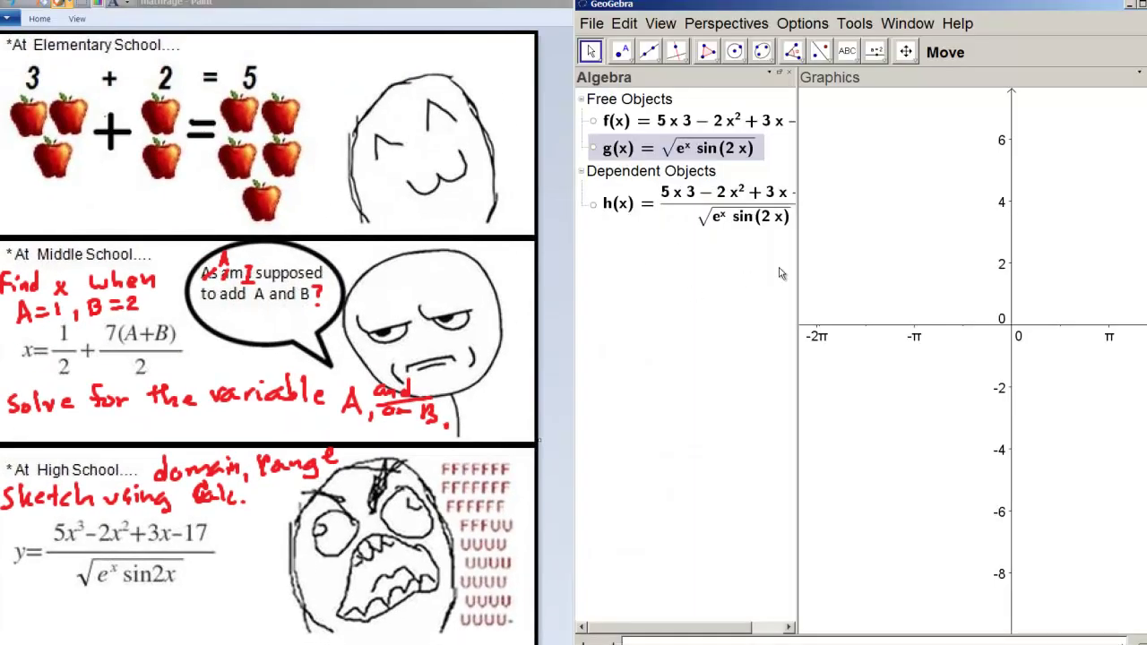
left_click_drag(798, 284, 828, 288)
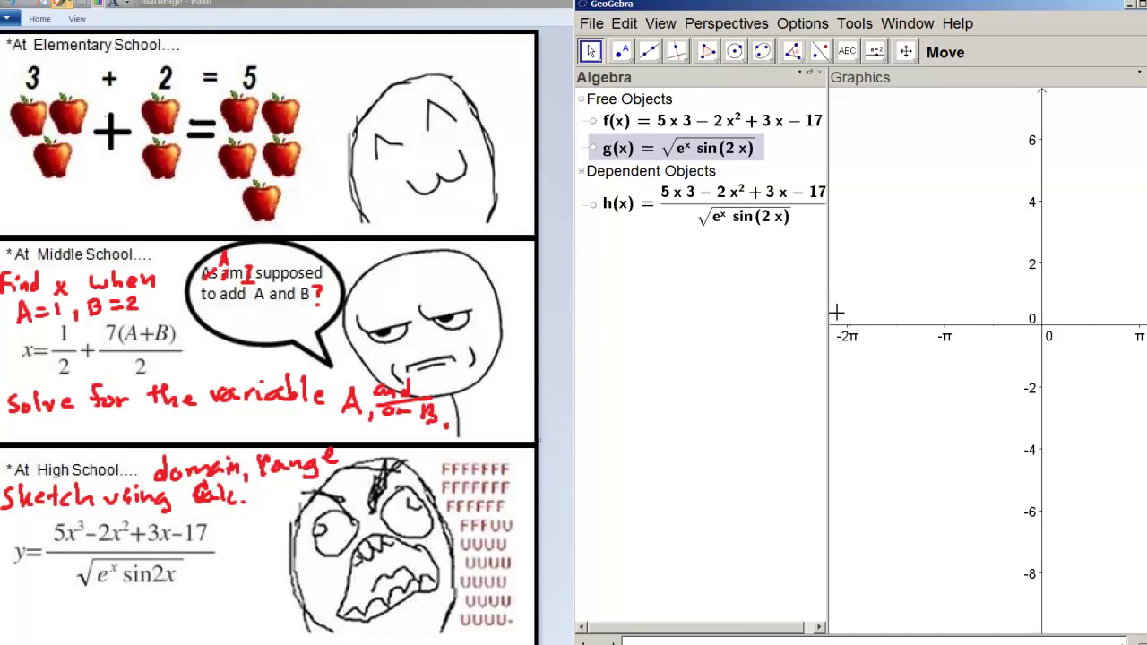
left_click(593, 123)
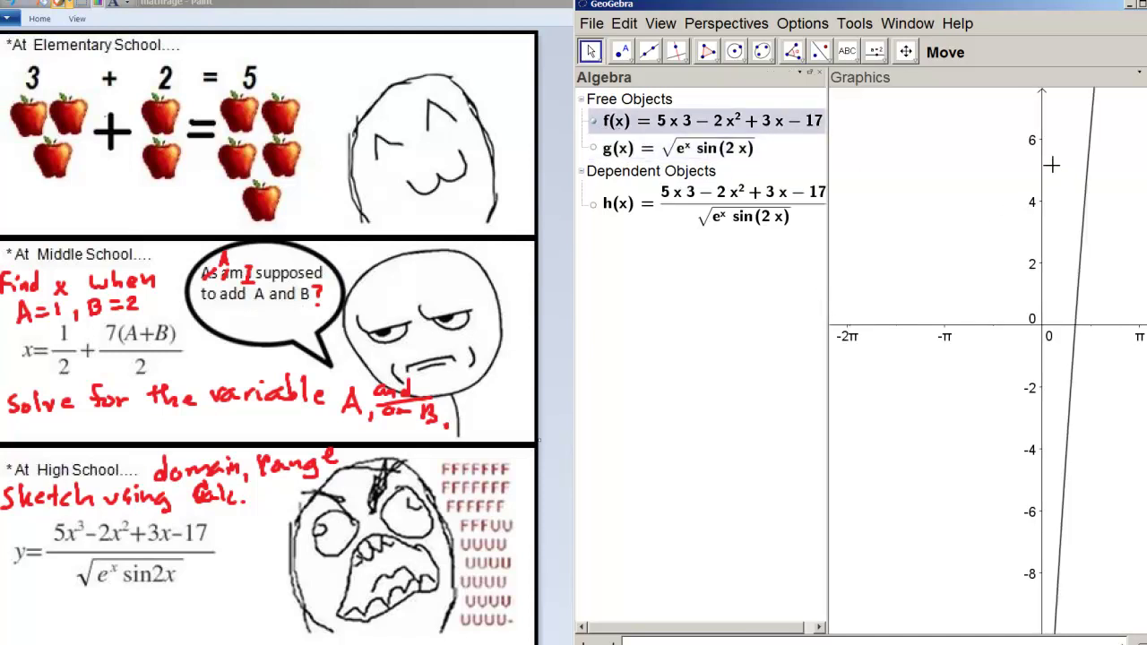
Rescale both axes until f(x)'s whole downward arch fits, with x about ±20π.
left_click_drag(1039, 157, 1039, 286)
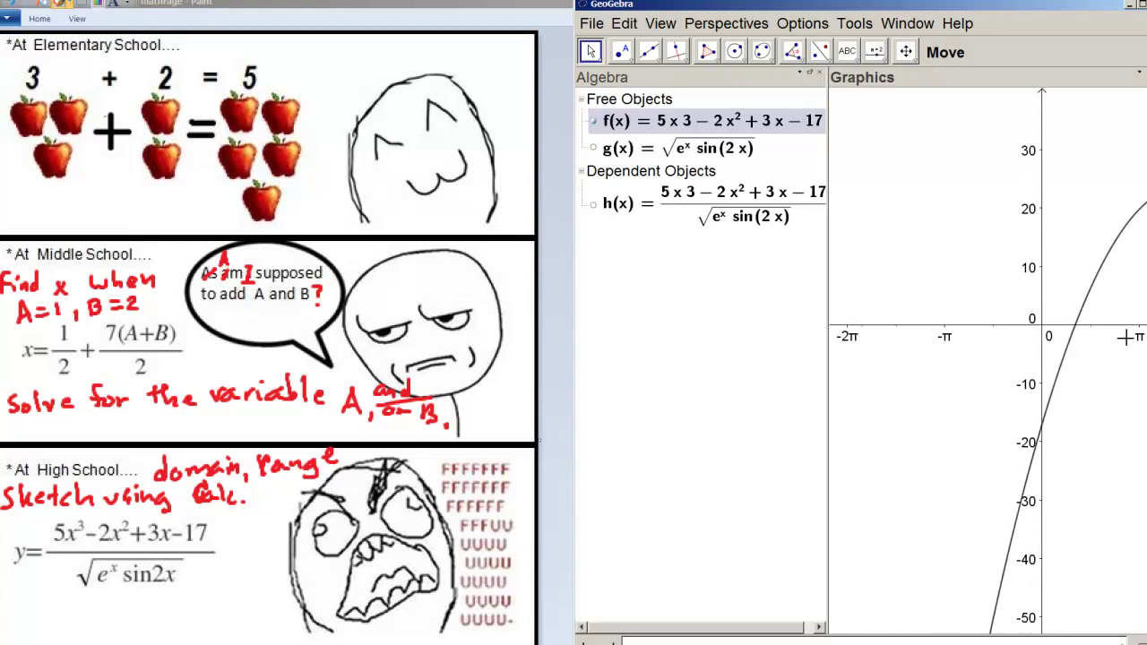
left_click_drag(1127, 331, 1058, 332)
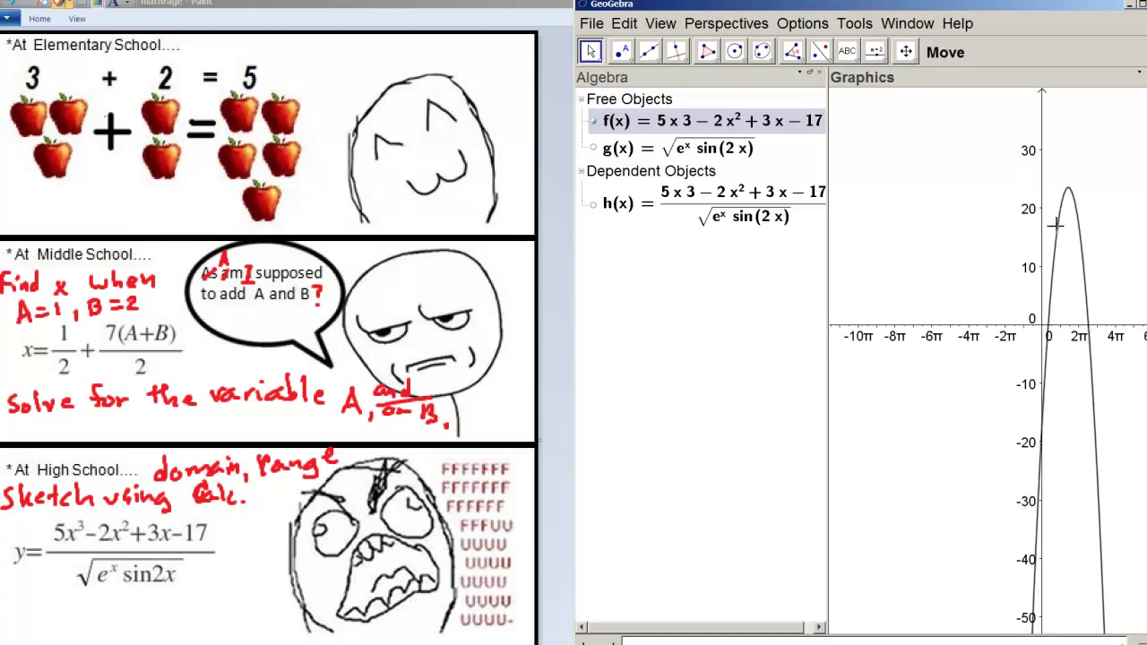
left_click_drag(1041, 229, 997, 384)
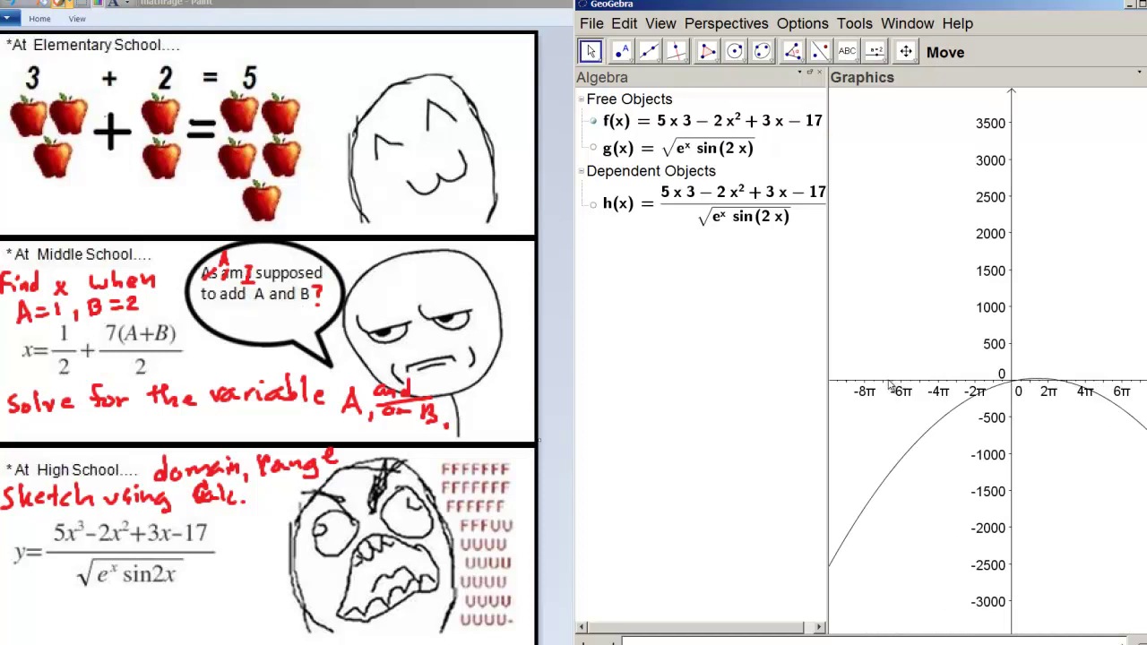
left_click_drag(889, 385, 980, 385)
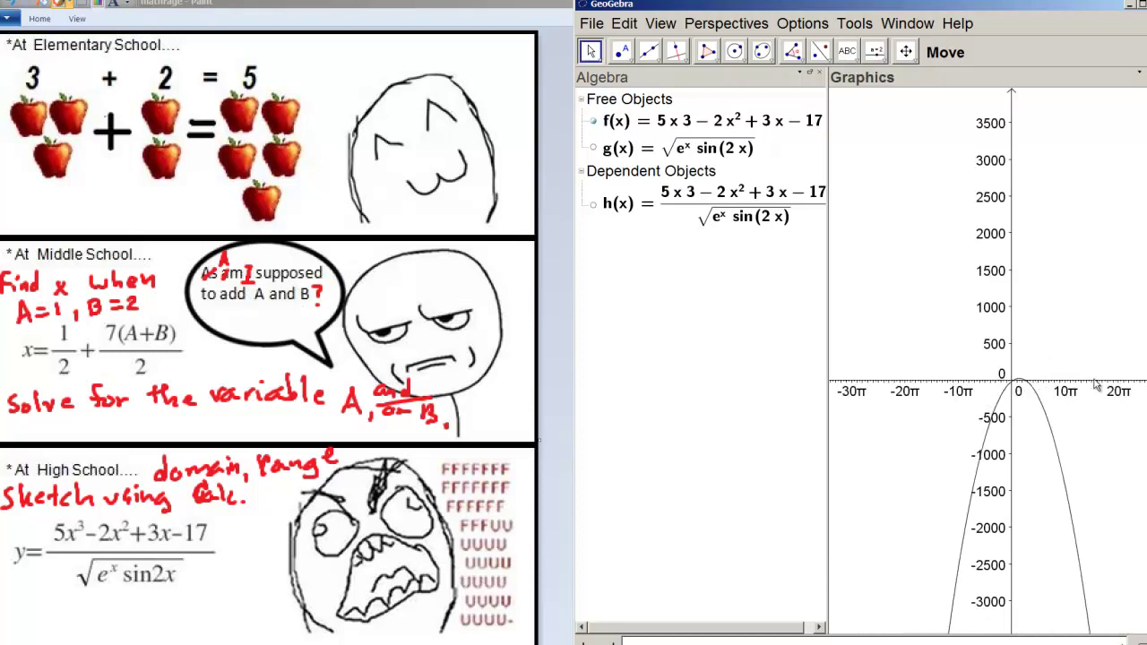
left_click_drag(1095, 383, 1124, 384)
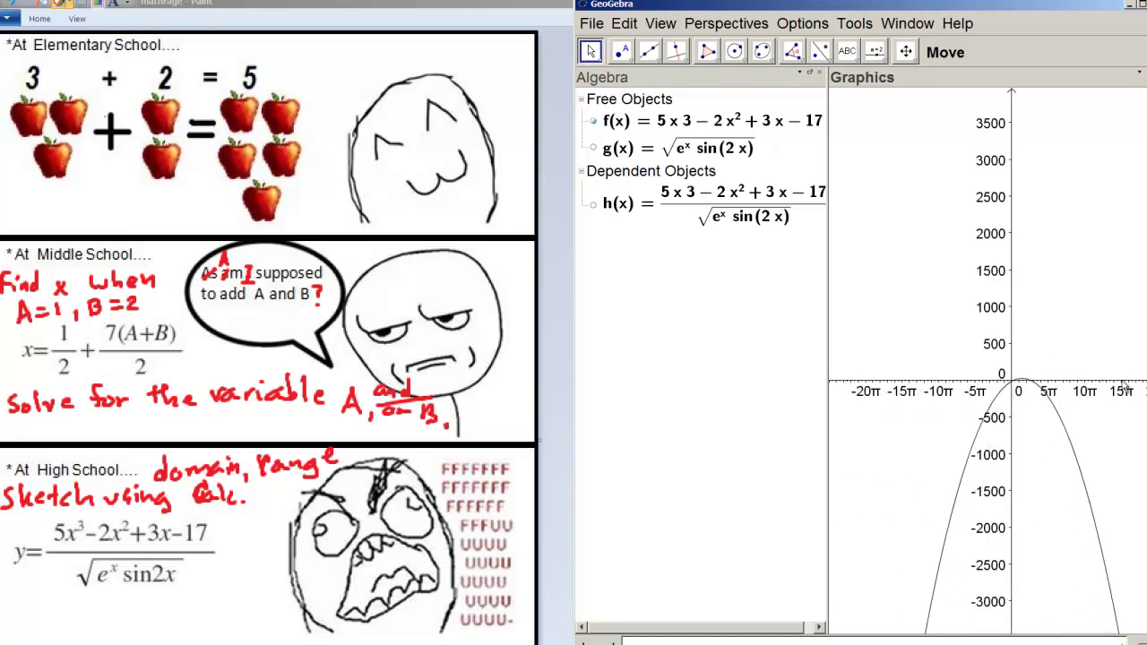
left_click(681, 128)
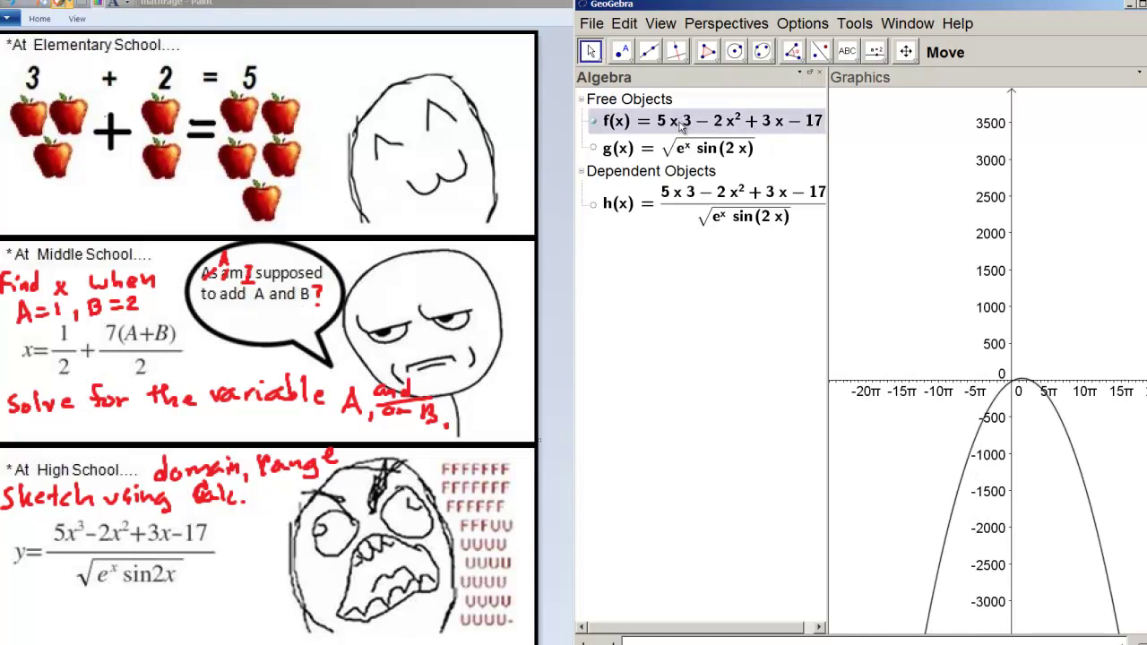
Fix f(x) to the cubic 5x^3 − 2x^2 + 3x − 17 by inserting '^' before the 3.
double_click(684, 125)
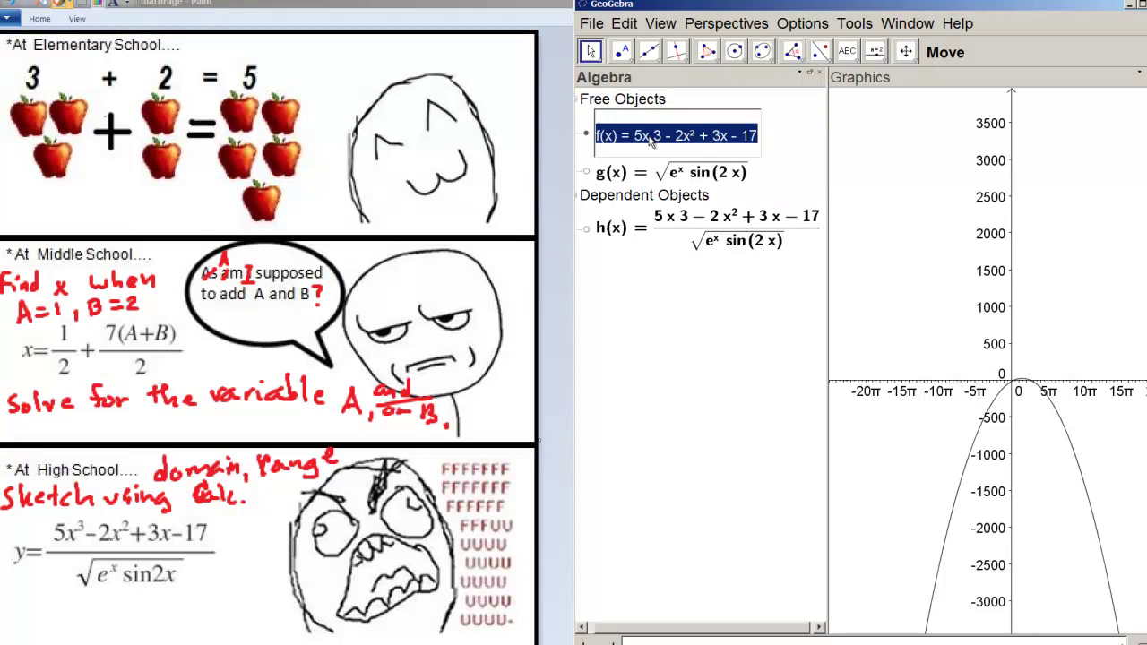
left_click(650, 138)
type("^")
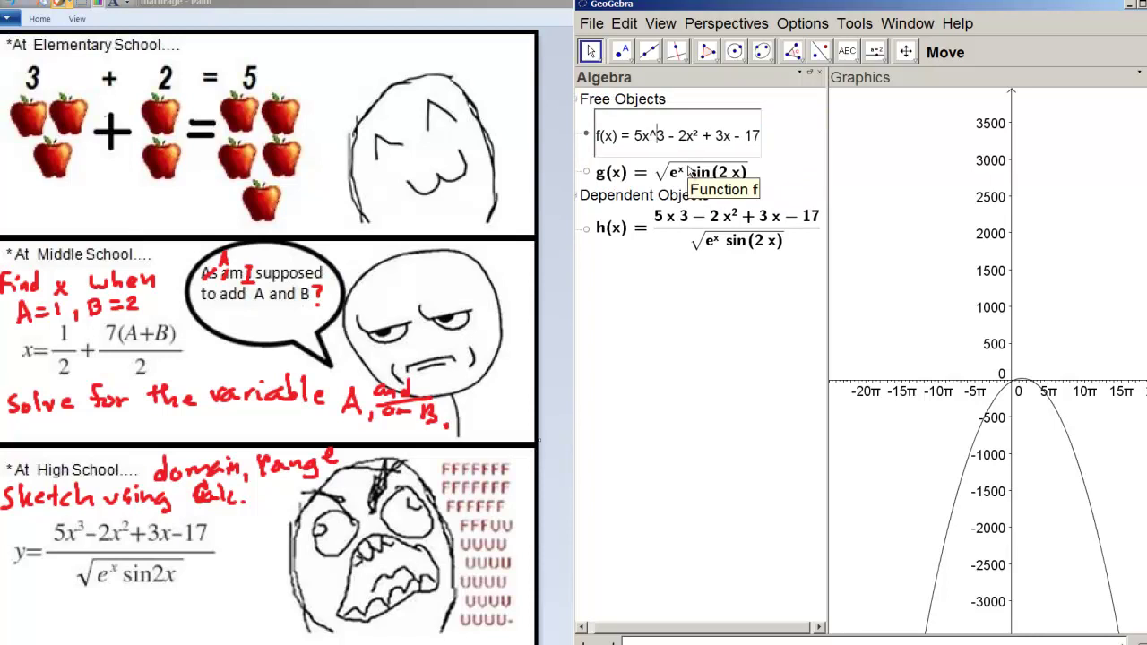
key("Return")
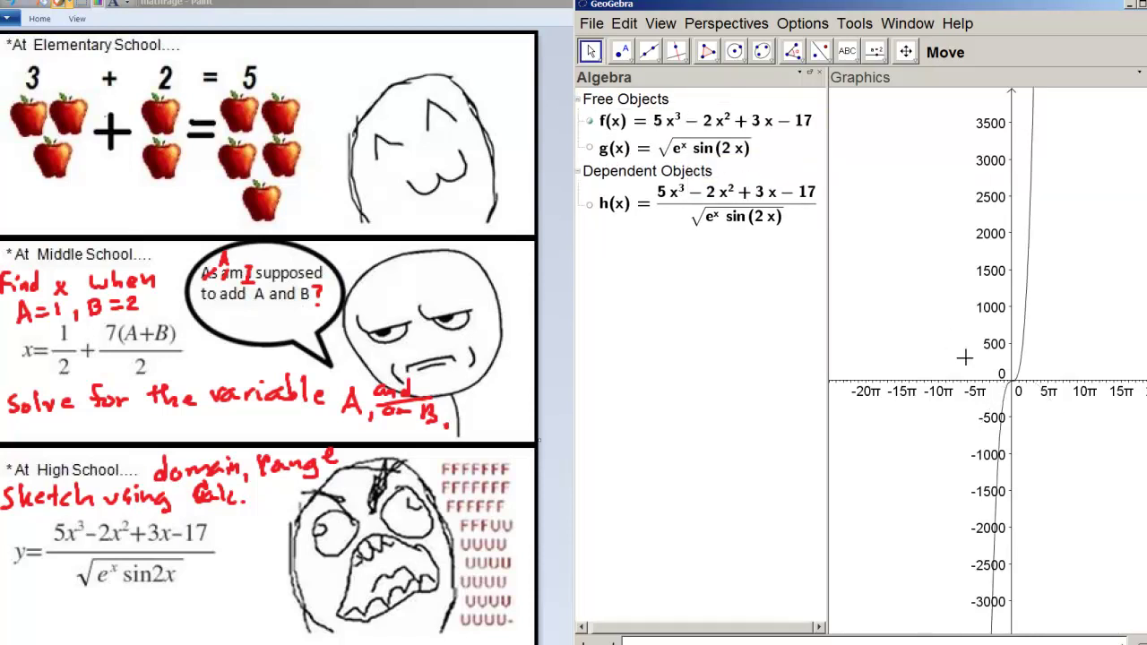
Reset the Graphics view to Standard View.
left_click(927, 346)
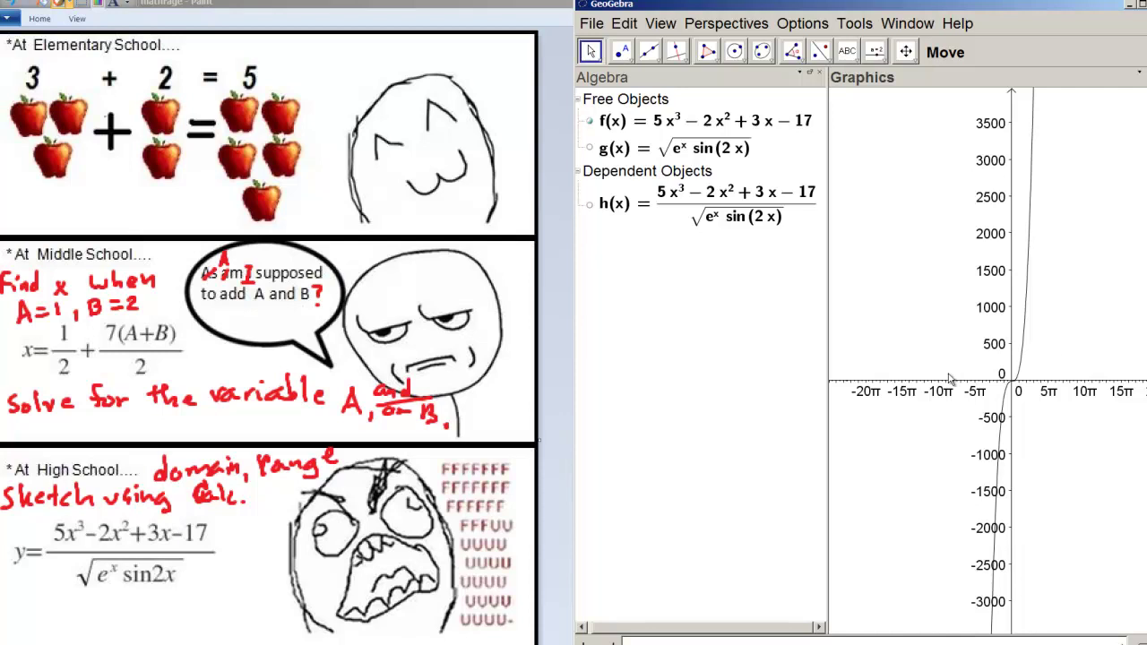
right_click(928, 318)
left_click(985, 491)
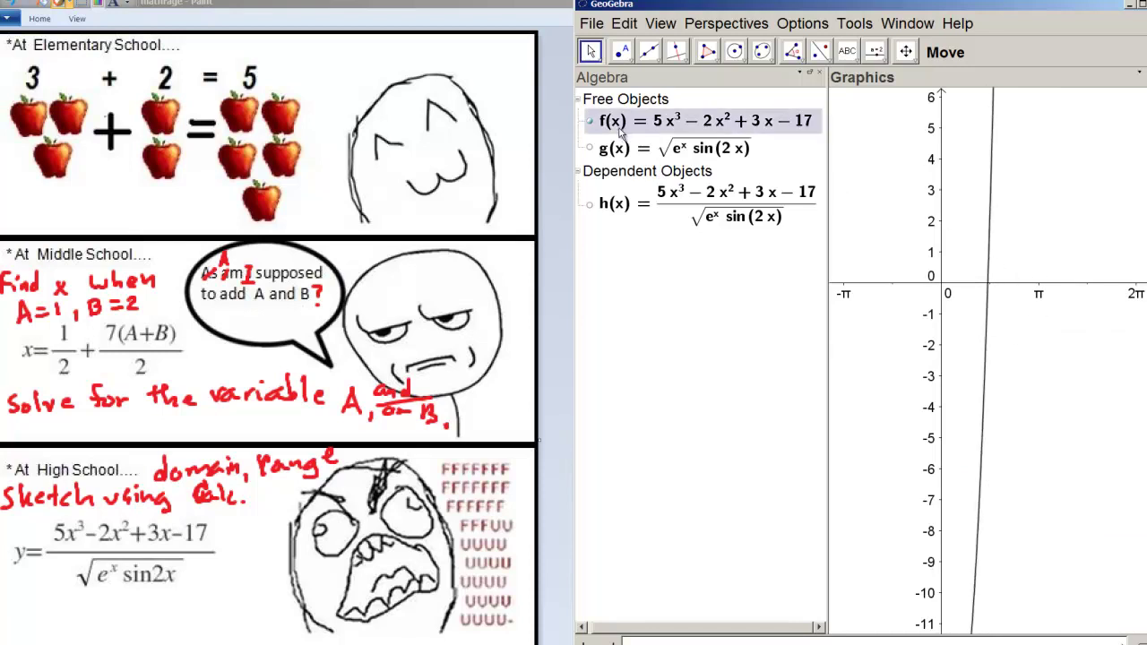
Hide f(x), show g(x) = √(eˣ sin(2x)), and pan the graph to frame its curve.
left_click(590, 120)
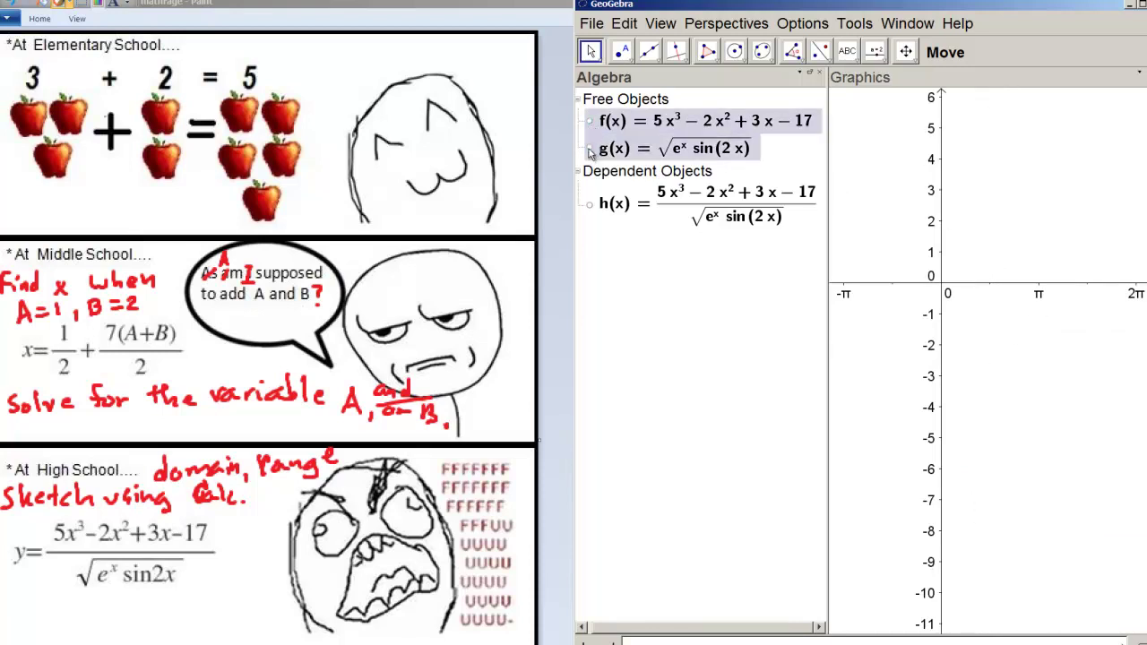
left_click(589, 149)
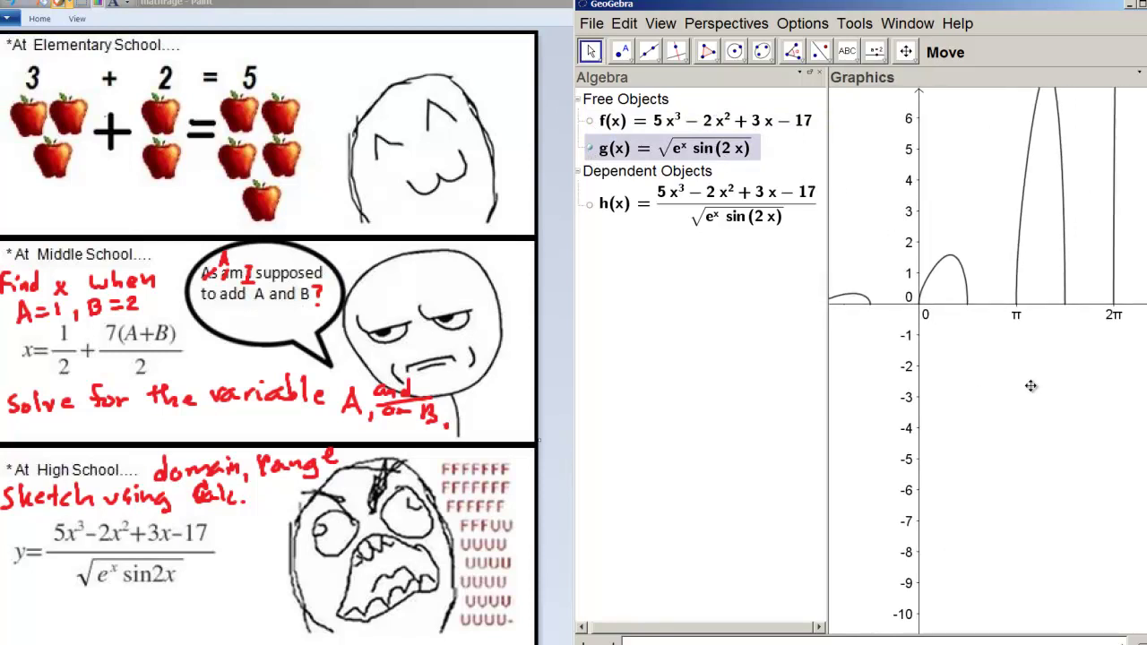
left_click_drag(1030, 385, 1023, 394)
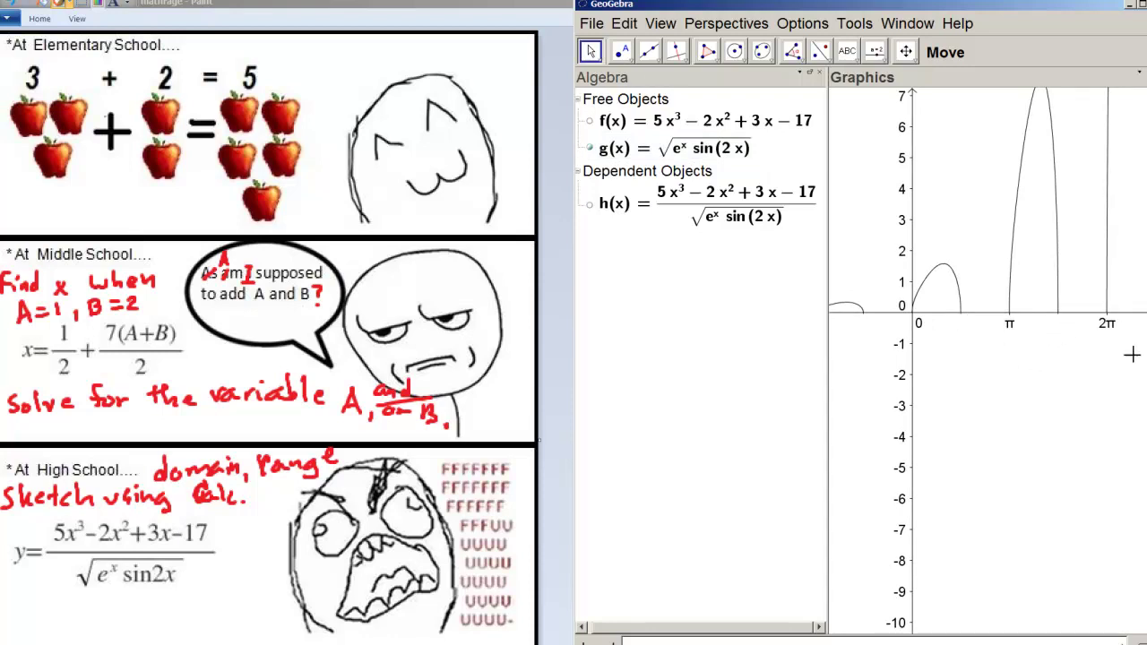
left_click_drag(1131, 355, 1028, 400)
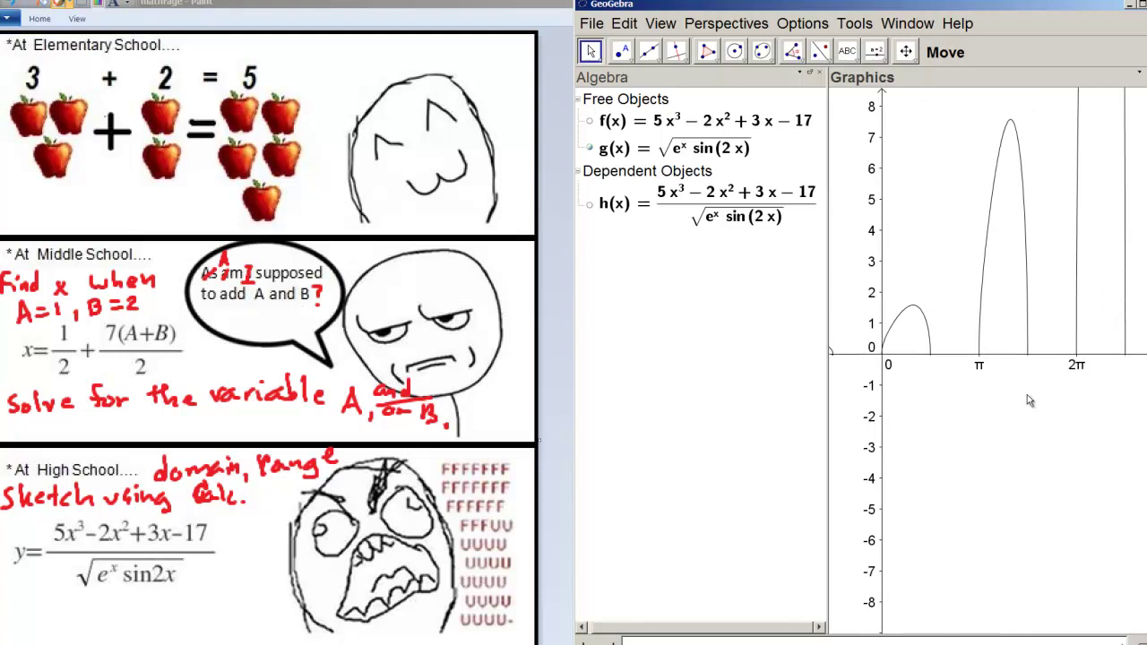
Highlight g(x)'s curve, then hide g(x) and select h(x).
left_click(717, 154)
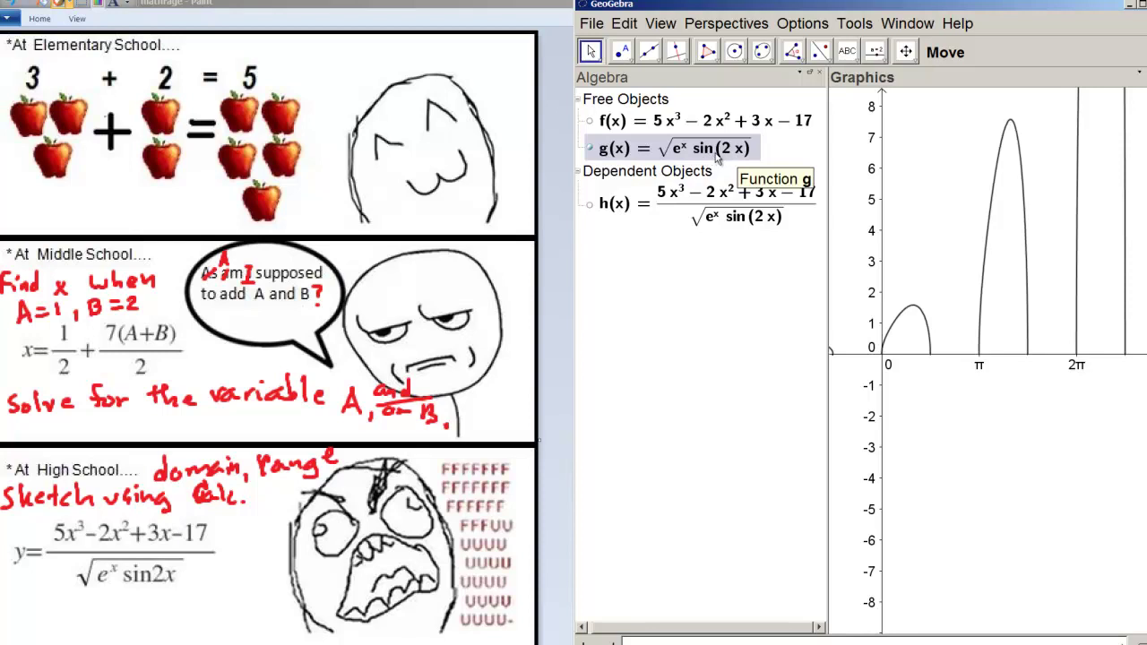
left_click(763, 154)
left_click(762, 151)
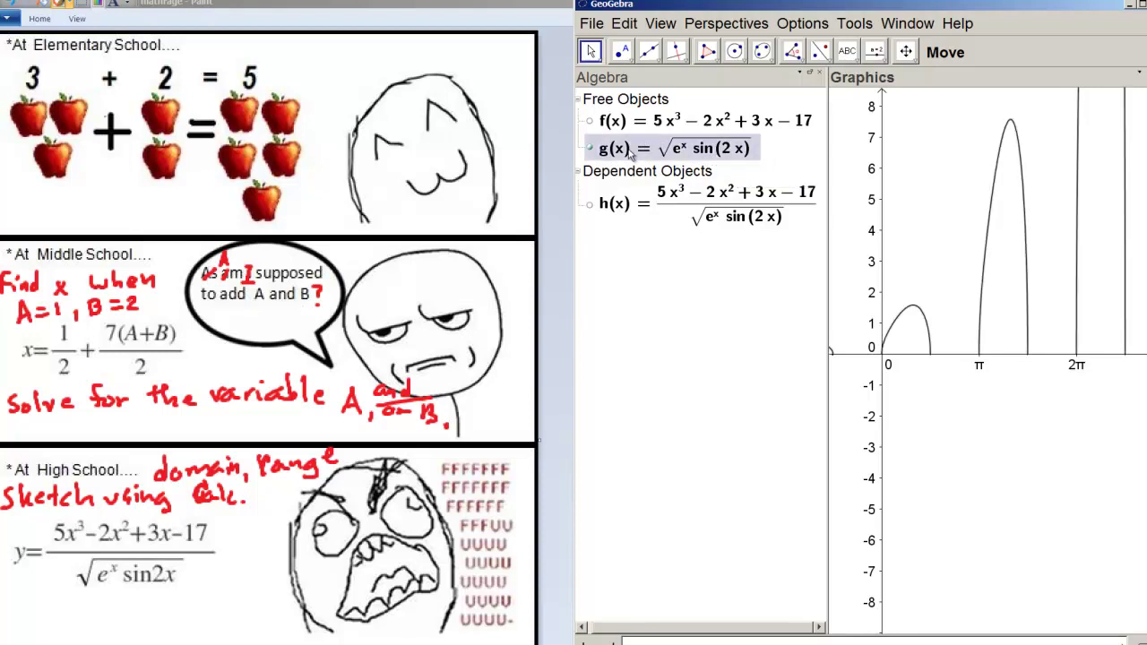
left_click(590, 152)
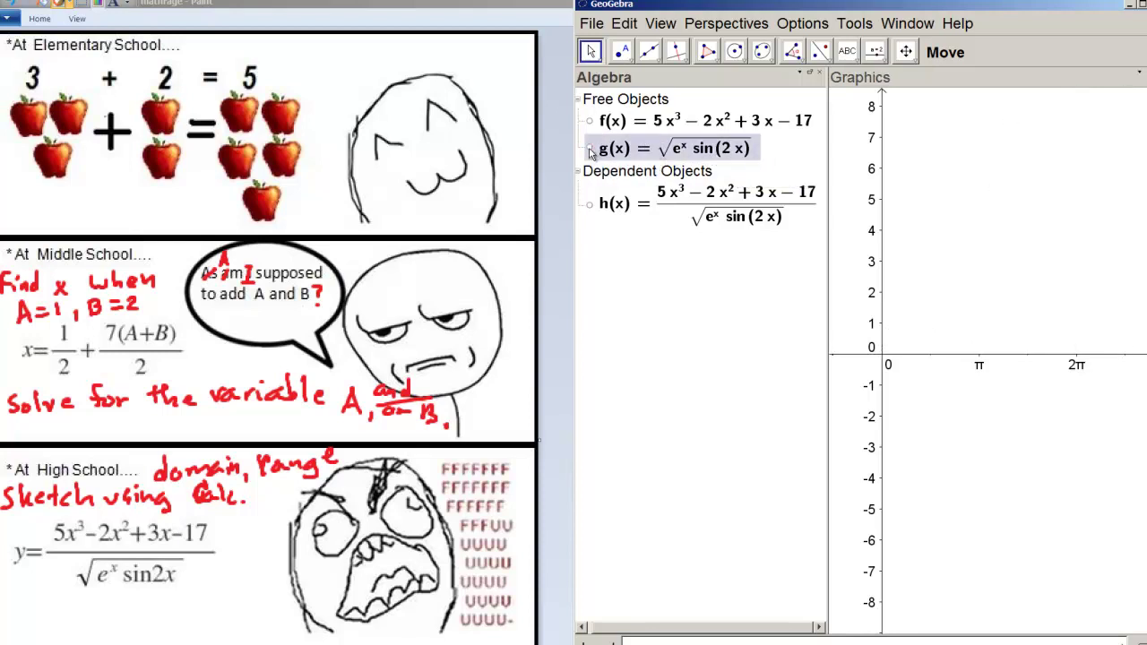
left_click(662, 210)
Show h(x) and rescale the axes to y about ±1600 and x spanning many multiples of π.
left_click(589, 208)
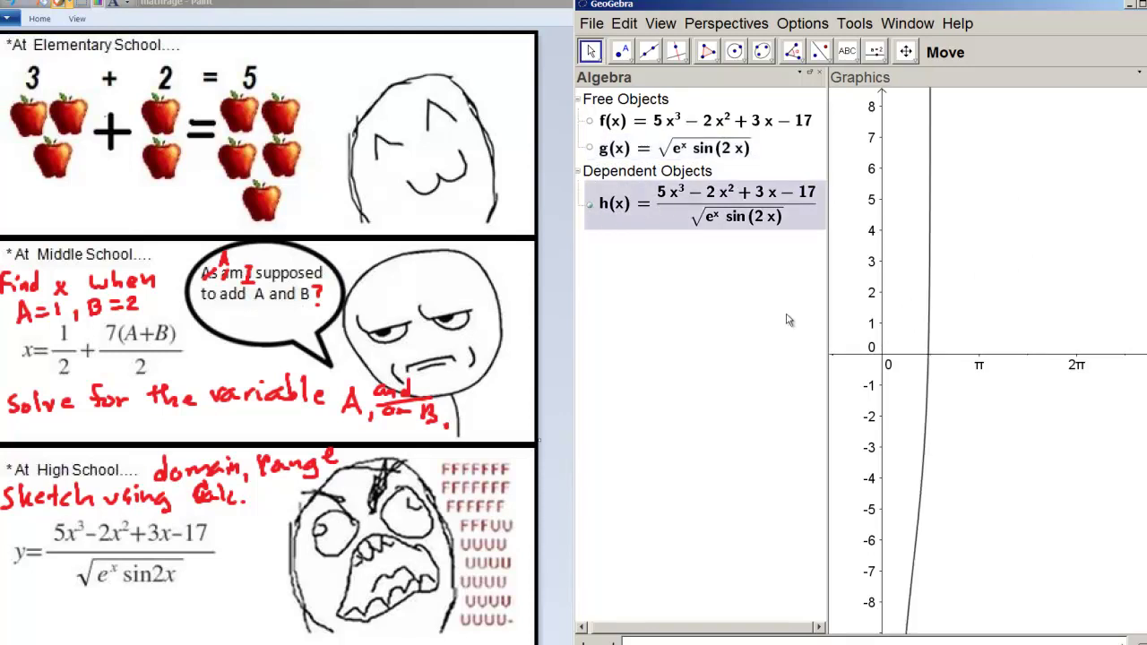
left_click_drag(1013, 332, 1080, 338)
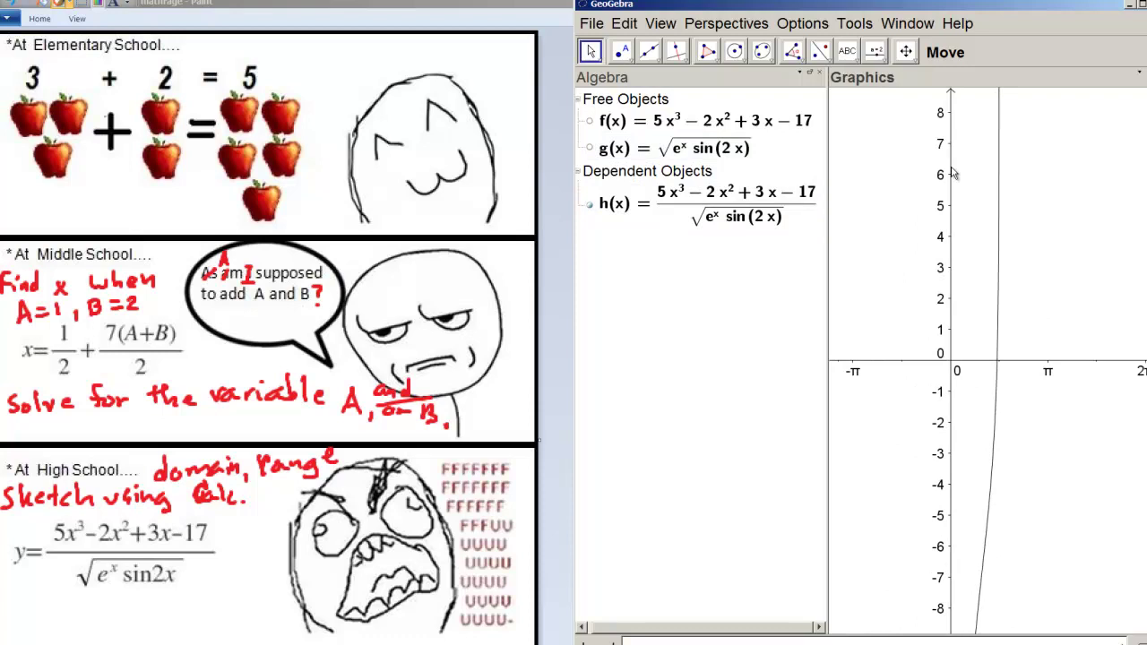
left_click_drag(952, 170, 955, 357)
mouse_move(952, 188)
left_mouse_down()
mouse_move(955, 269)
mouse_move(958, 203)
left_mouse_up()
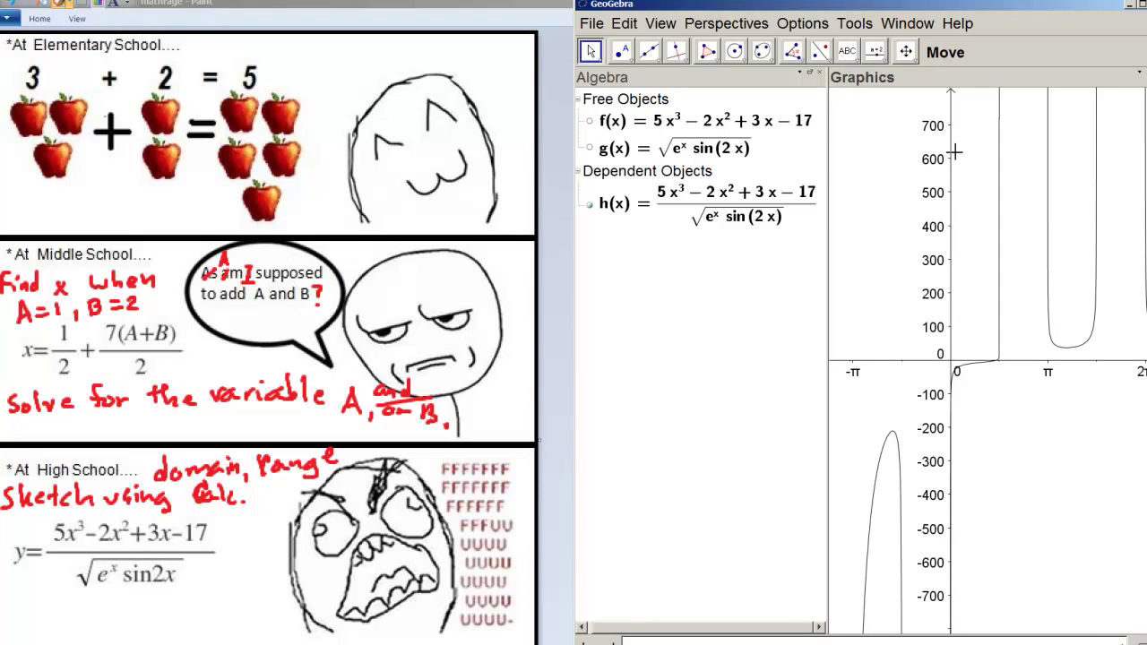
left_click_drag(955, 157, 951, 285)
left_click_drag(1105, 360, 999, 362)
Widen the Graphics view, pan toward larger x and higher y, then minimize GeoGebra.
left_click_drag(1028, 421, 1062, 425)
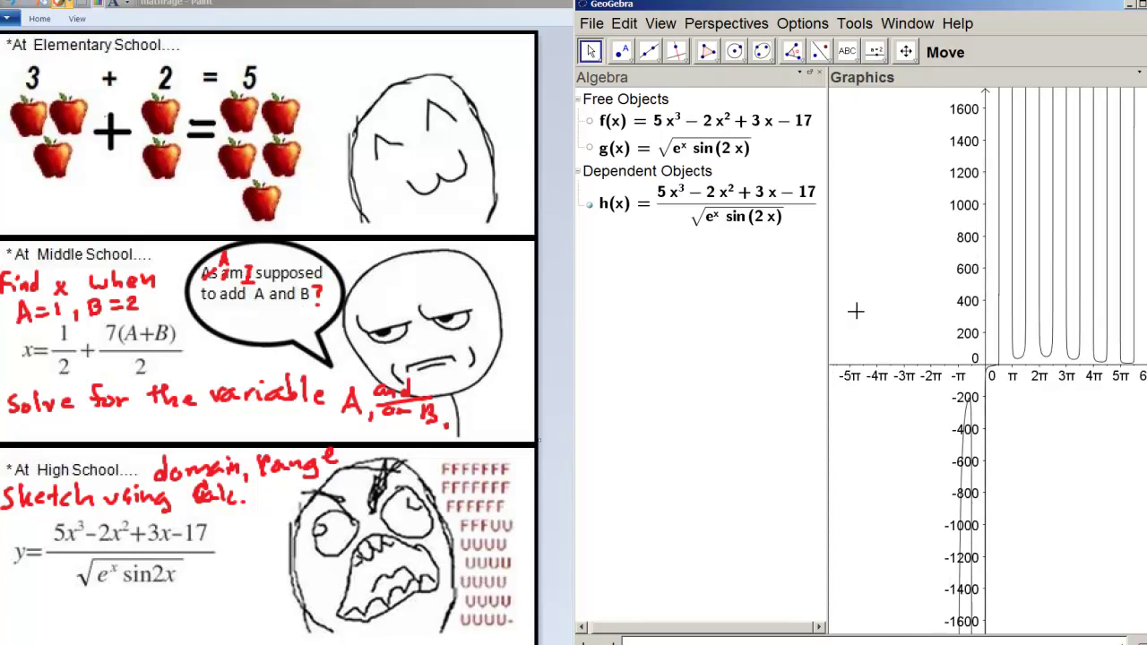
left_click_drag(829, 307, 609, 296)
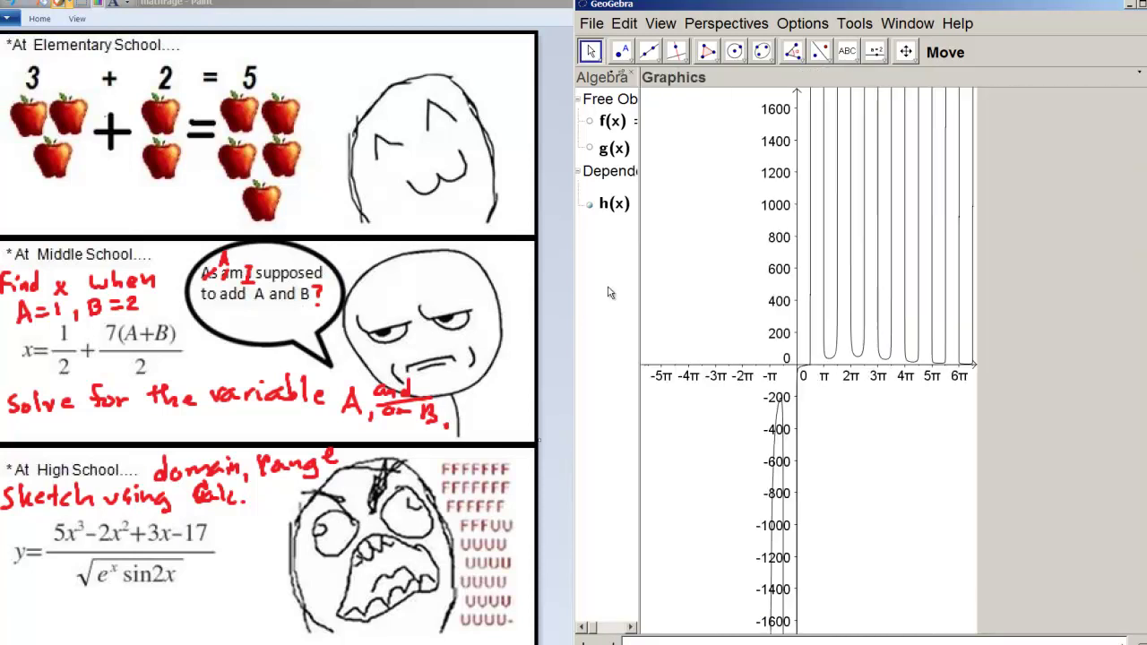
left_click_drag(817, 336, 788, 461)
mouse_move(701, 344)
left_mouse_down()
mouse_move(693, 317)
mouse_move(691, 345)
left_mouse_up()
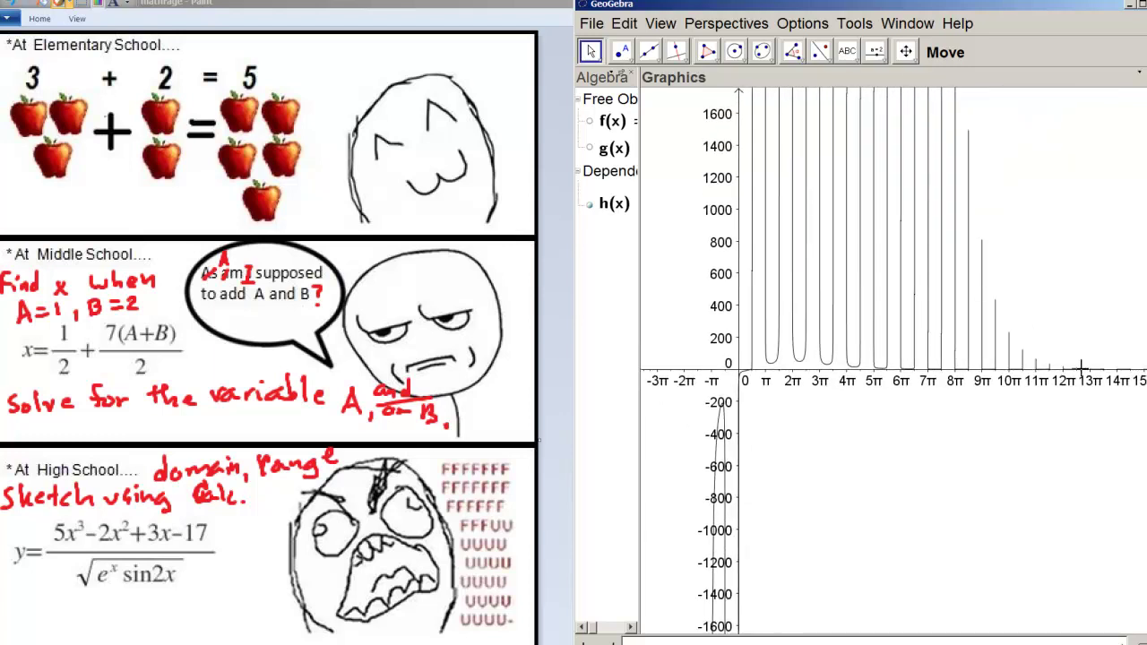
left_click_drag(965, 406, 938, 361)
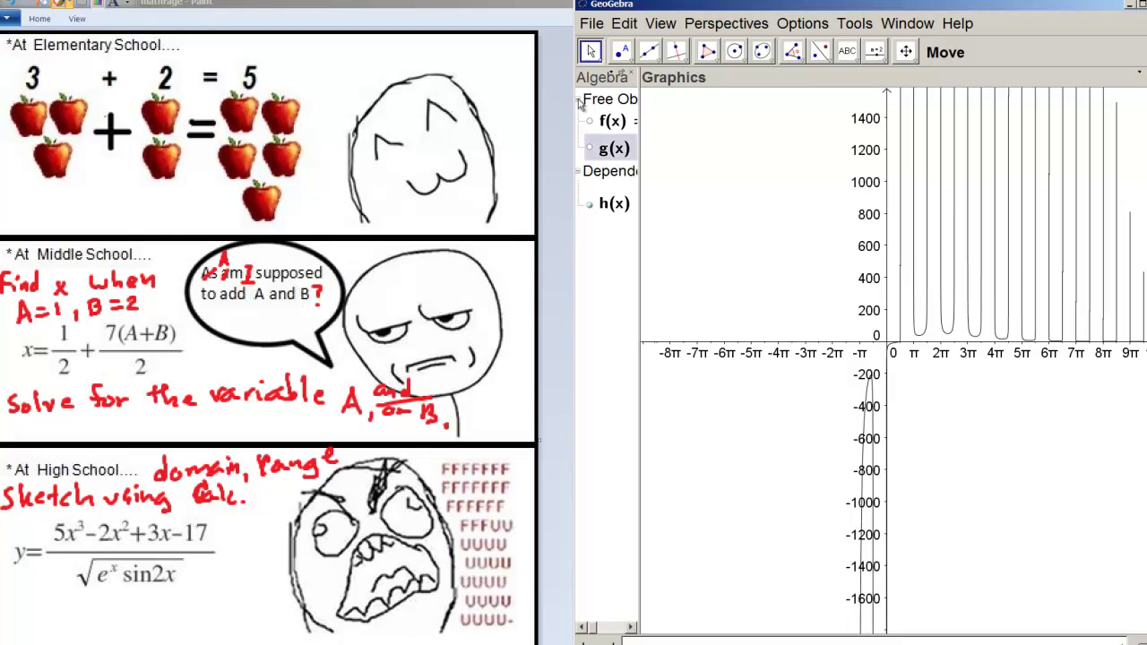
left_click(1128, 8)
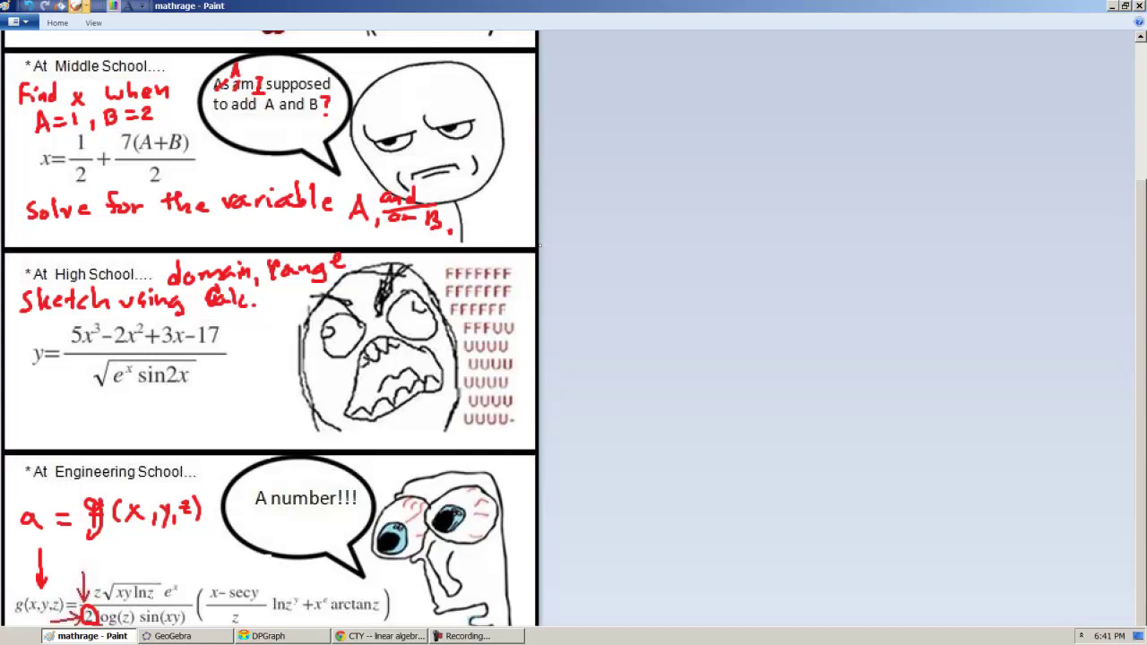
Bring up DPGraph's 3-D surface of the Engineering School formula from the taskbar.
left_click(293, 637)
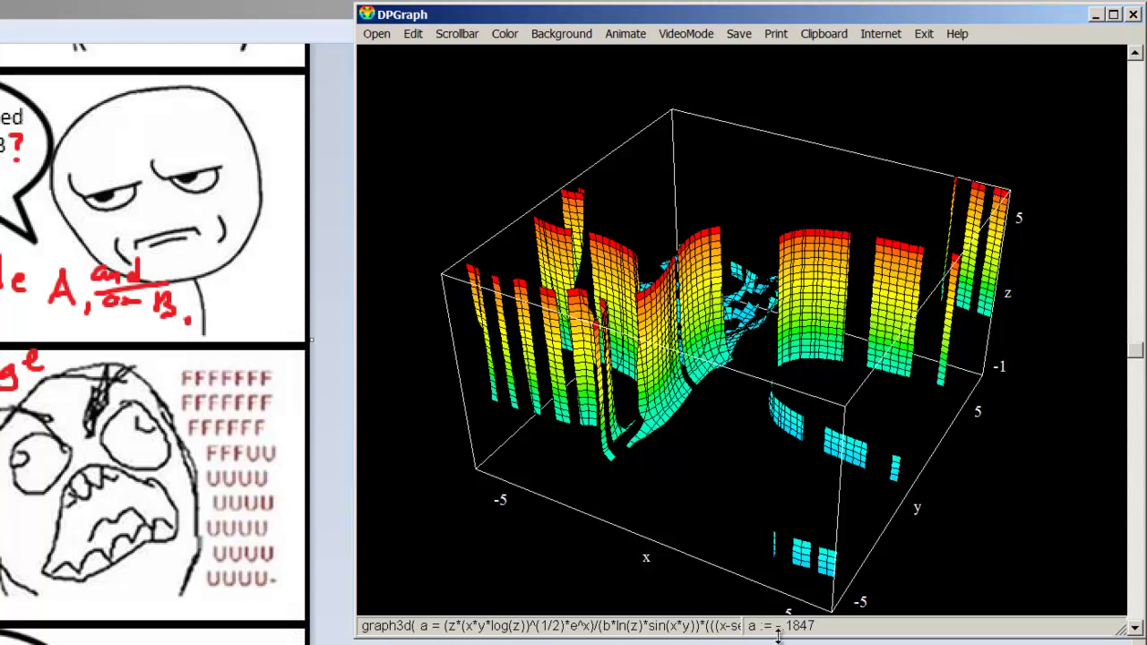
Lower parameter a to its minimum of -5, then drag it back up to -1.185.
left_click_drag(1136, 358, 1136, 396)
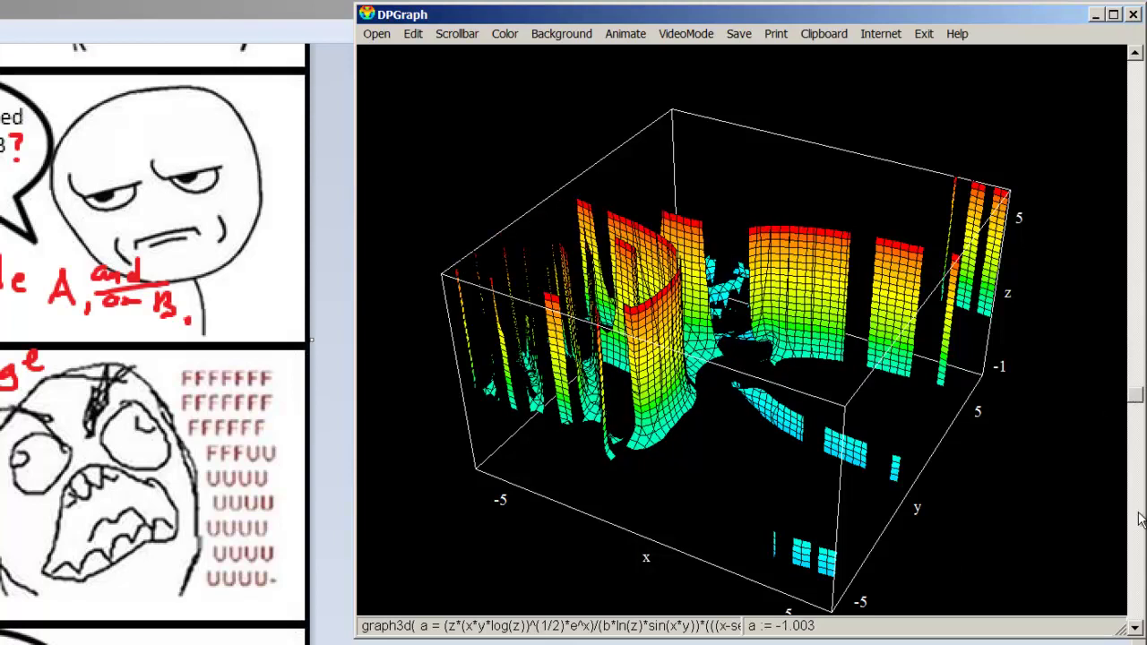
left_click(1134, 633)
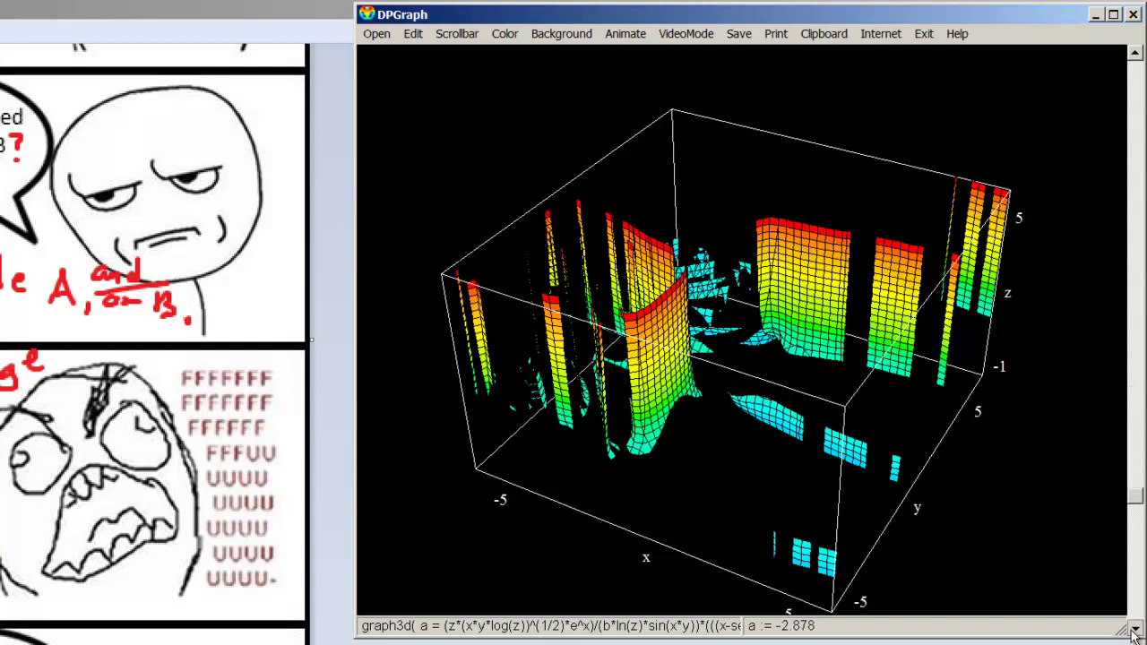
left_click(1134, 632)
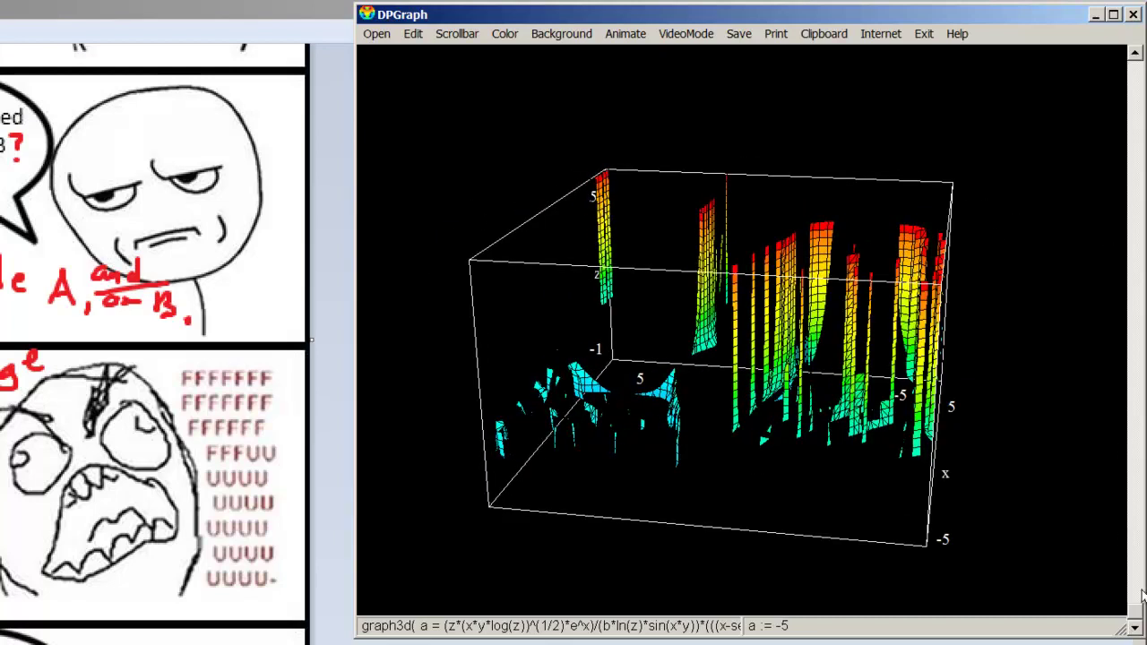
left_click_drag(1135, 618, 1136, 410)
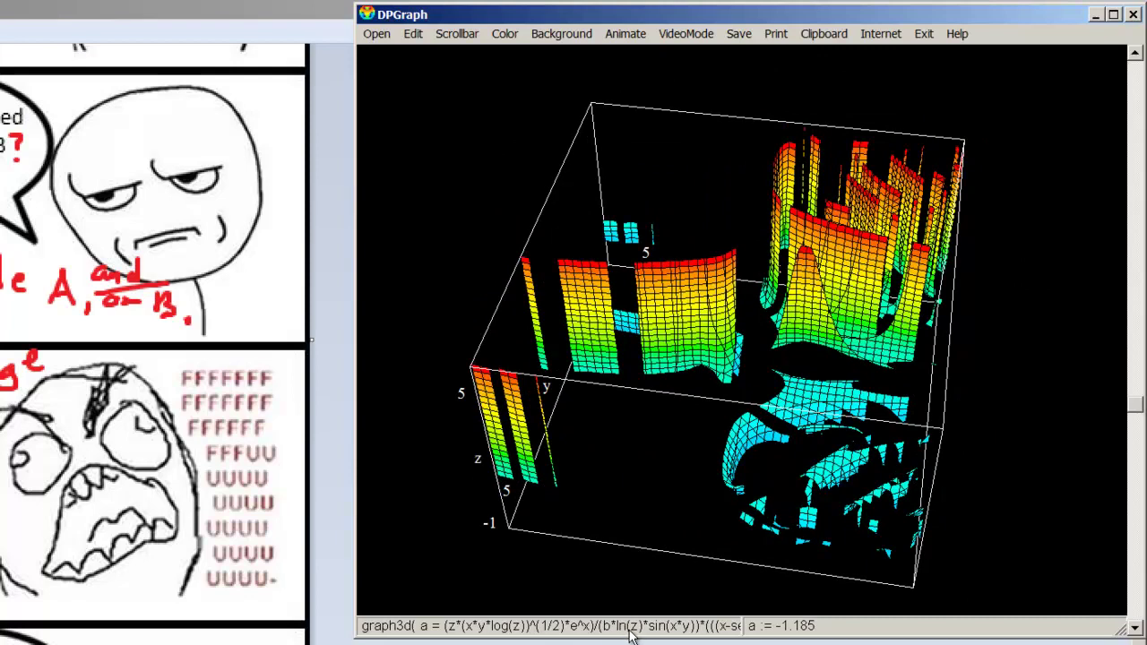
Switch DPGraph's scrollbar to control parameter b instead of a.
left_click(476, 41)
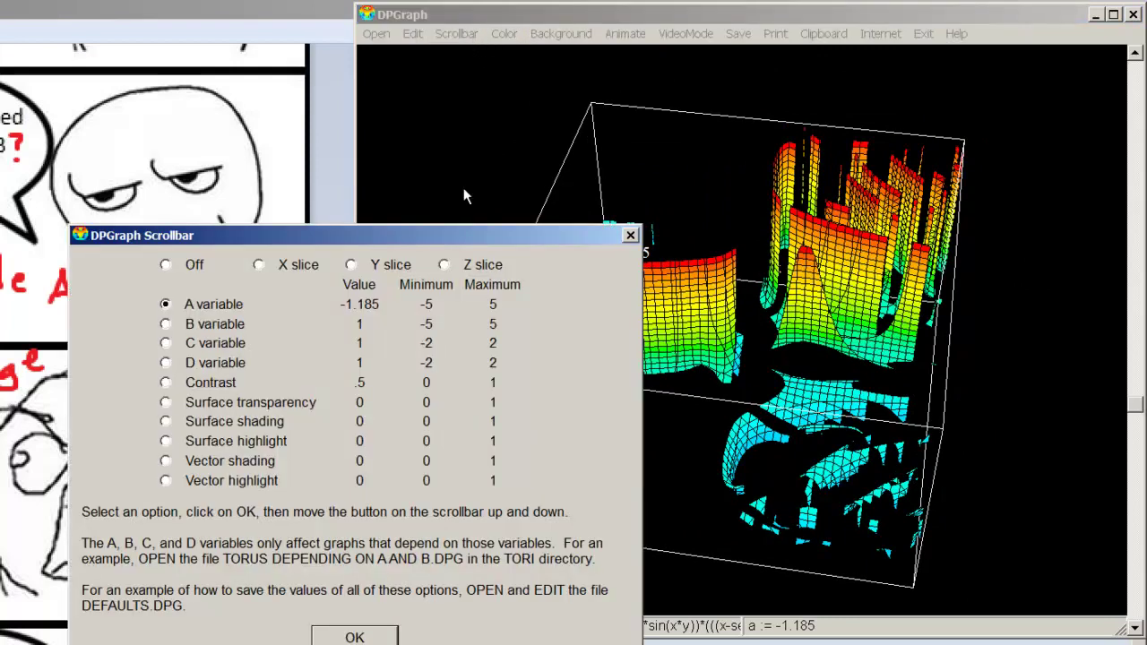
left_click(166, 323)
left_click(354, 636)
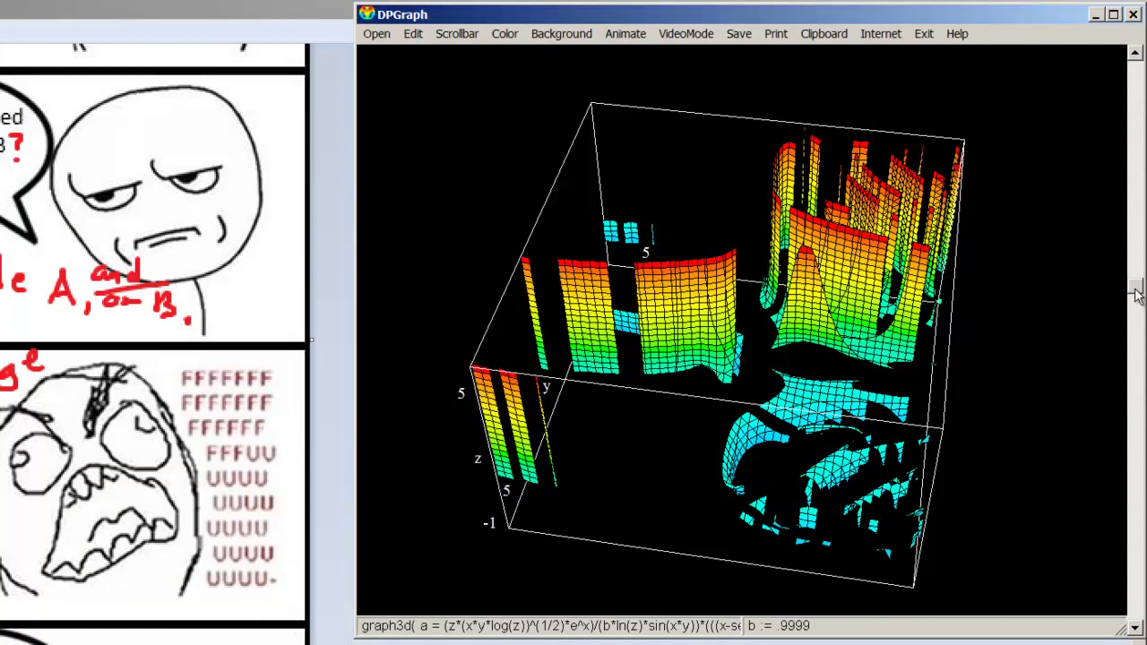
Sweep b down to about -4, up through 1.975 and 3.225 to 5, then down to 0.
left_click_drag(1135, 296, 1133, 361)
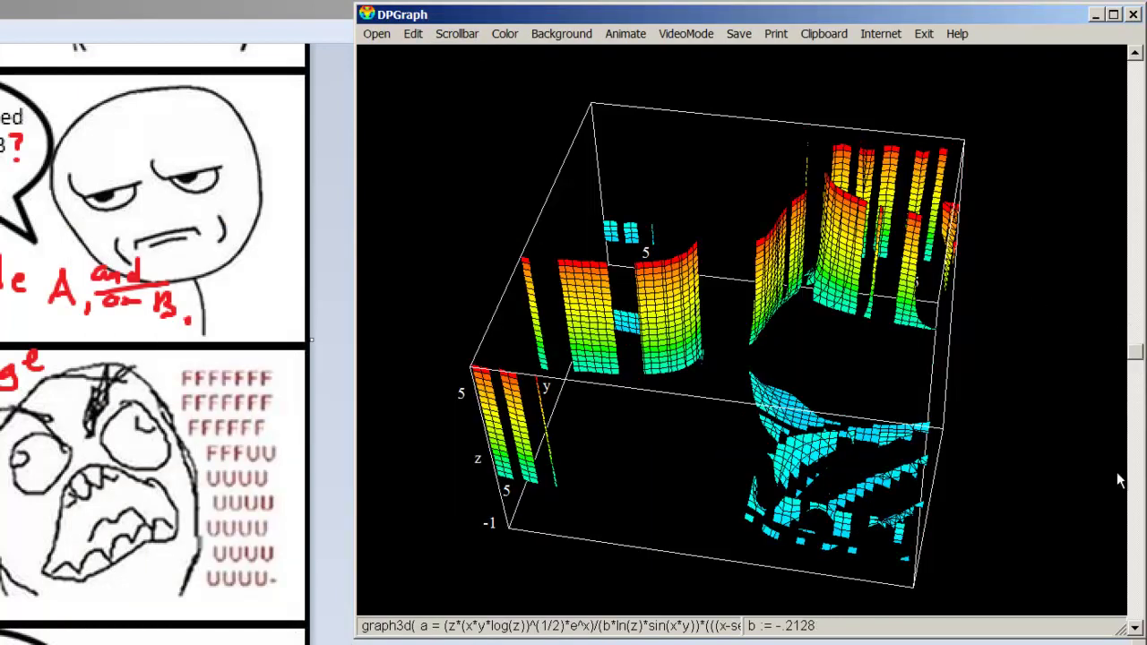
left_click(1135, 632)
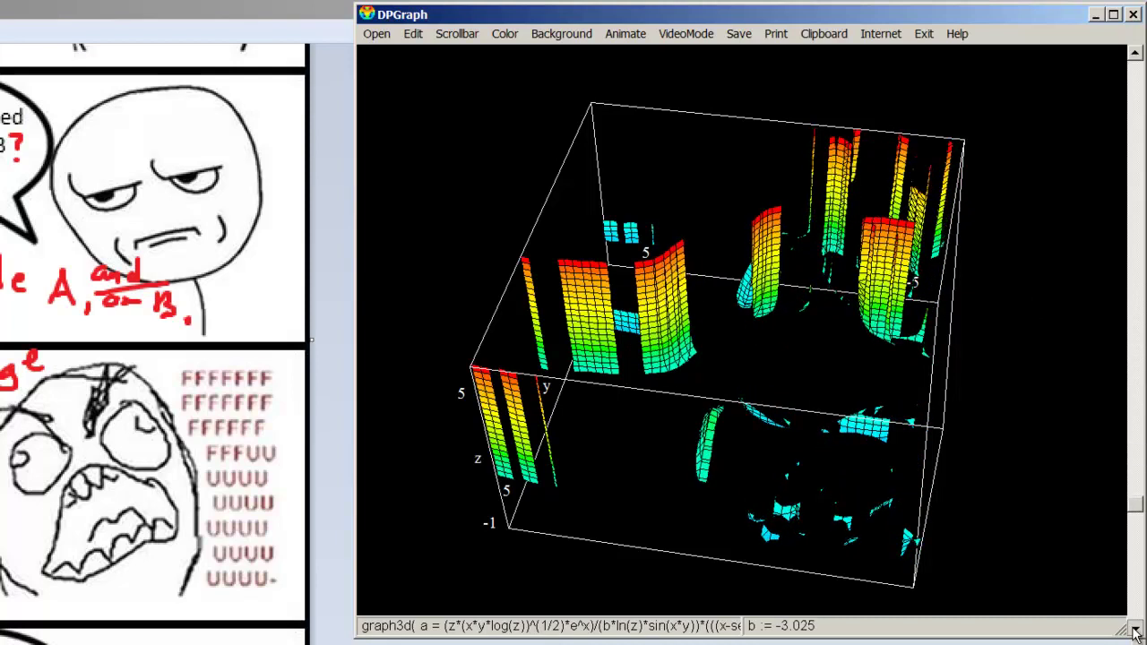
left_click(1136, 55)
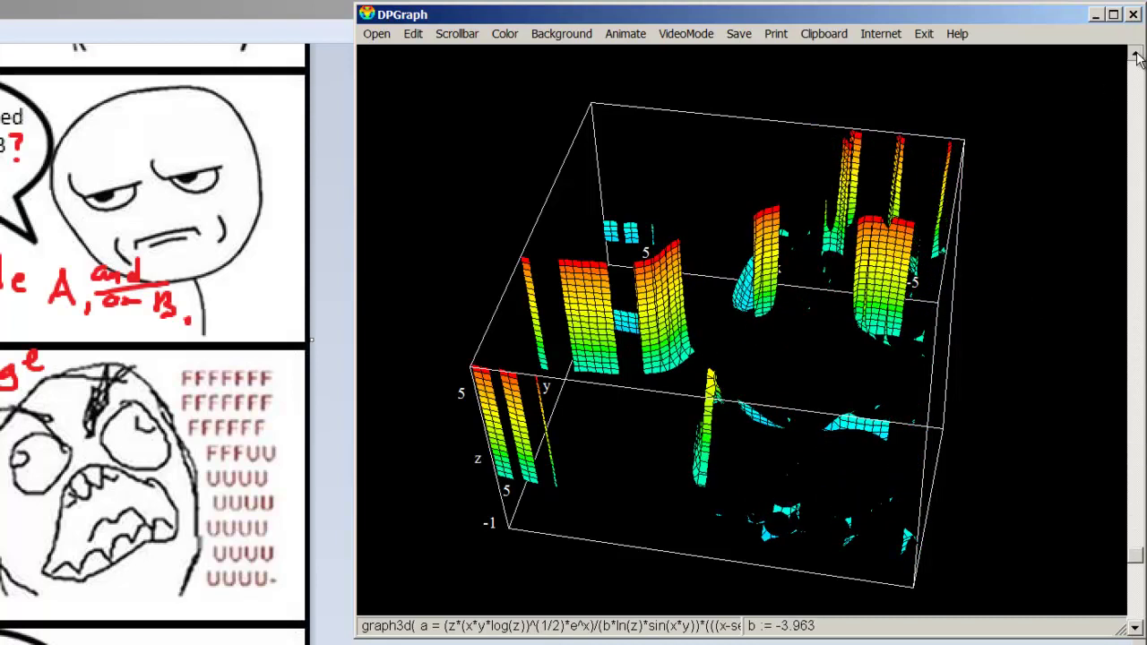
left_click(1136, 54)
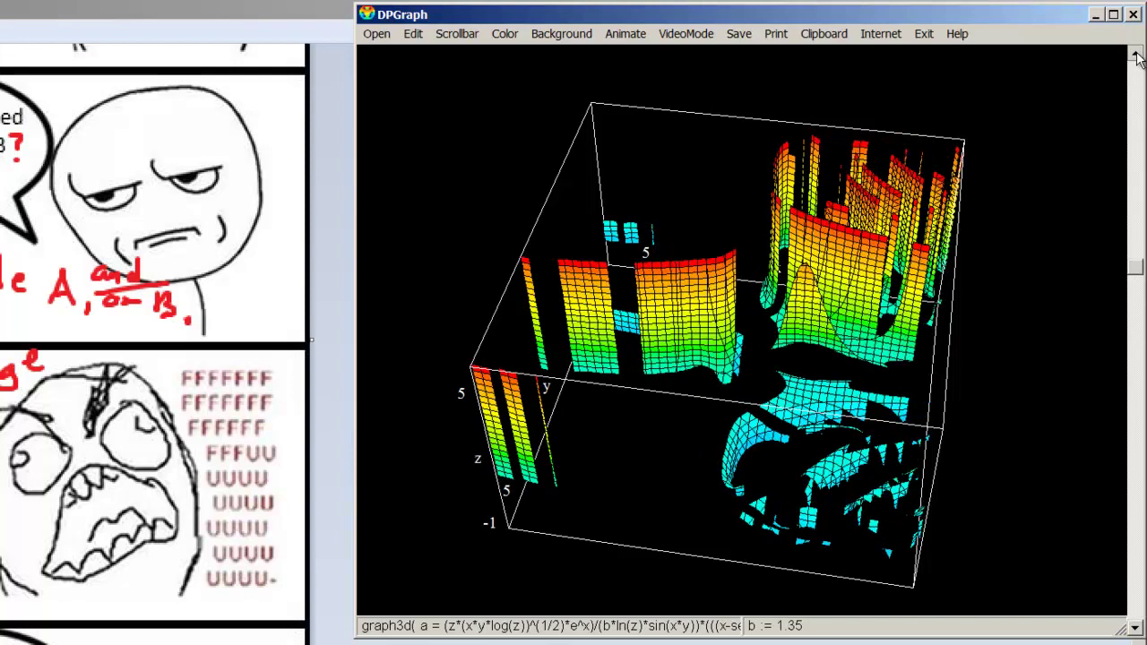
left_click(1136, 55)
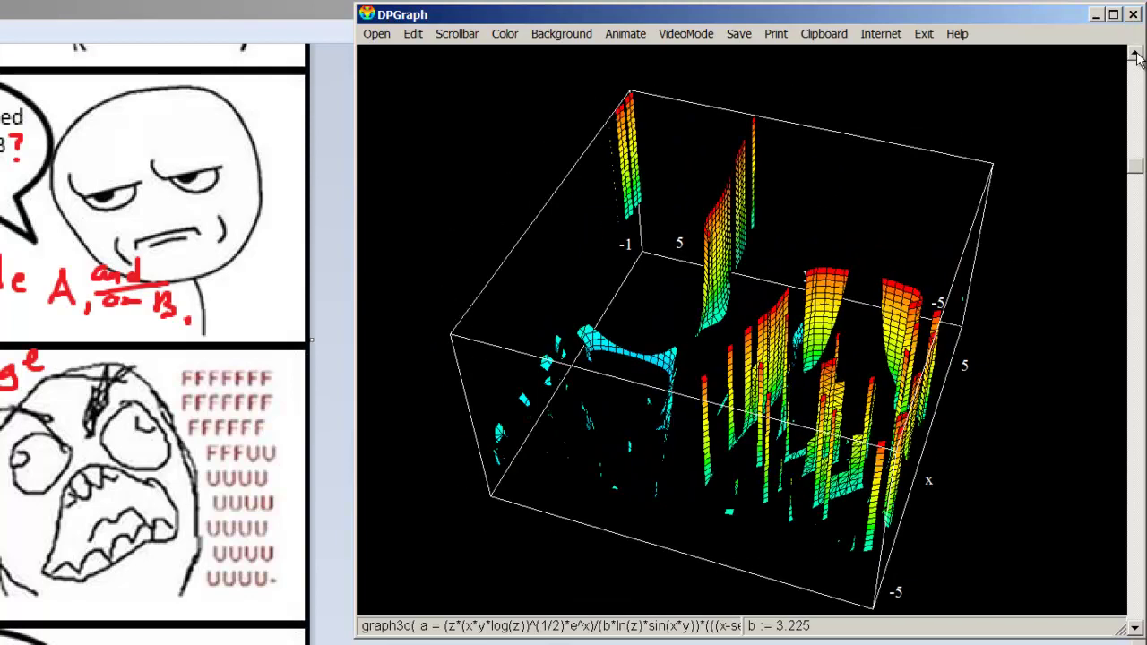
left_click(1136, 55)
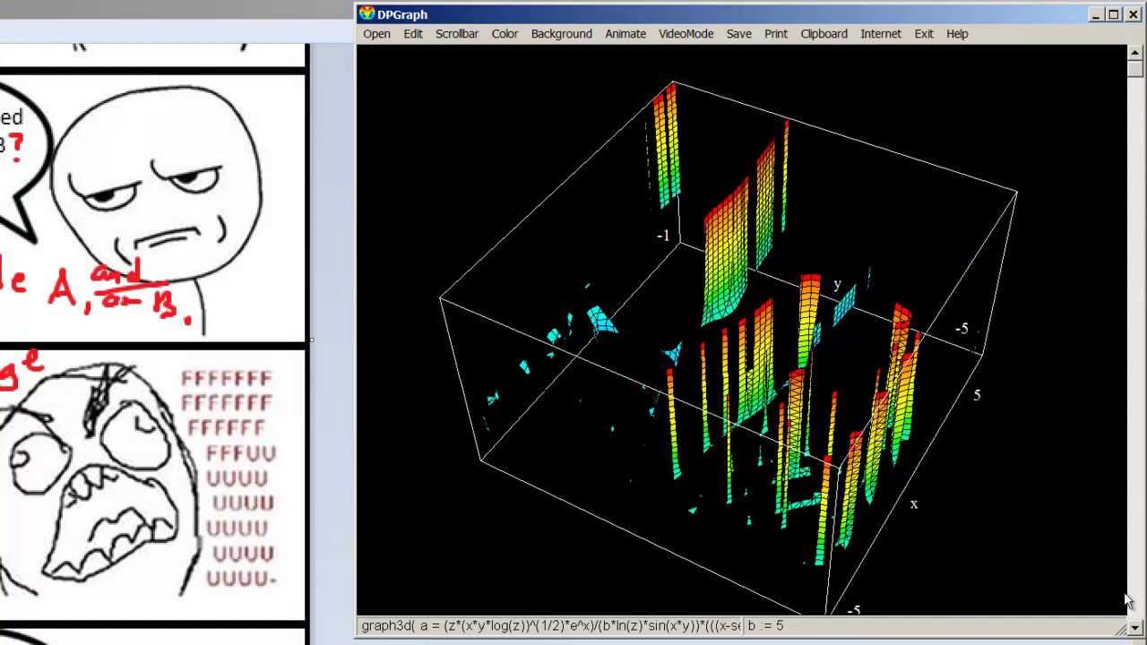
left_click(1135, 630)
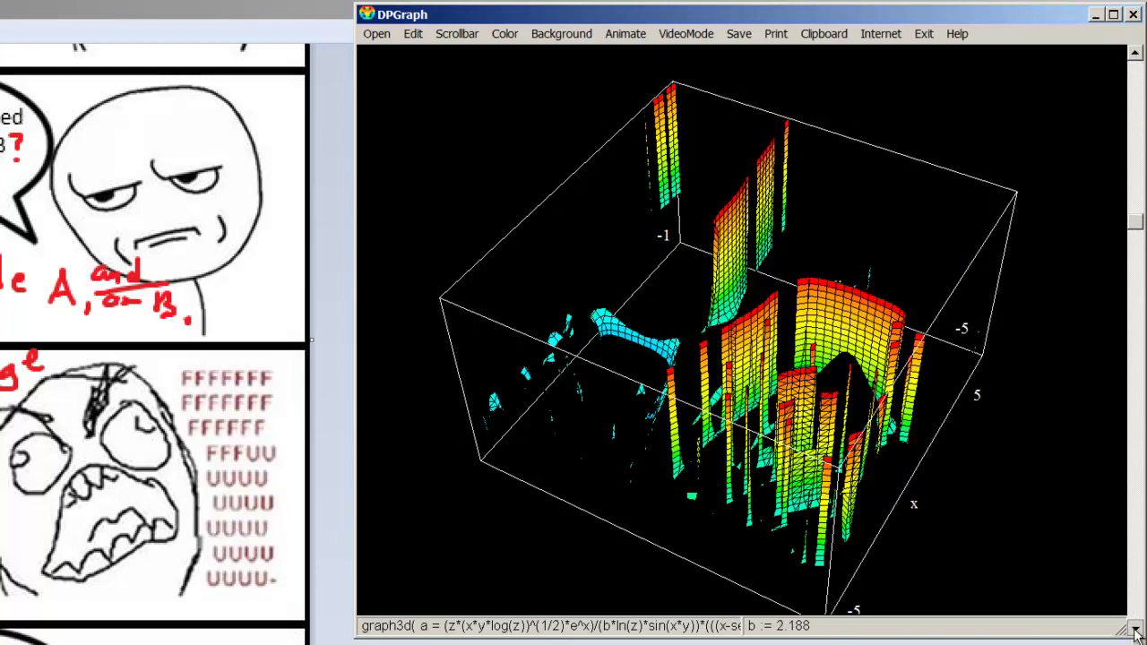
left_click(1136, 631)
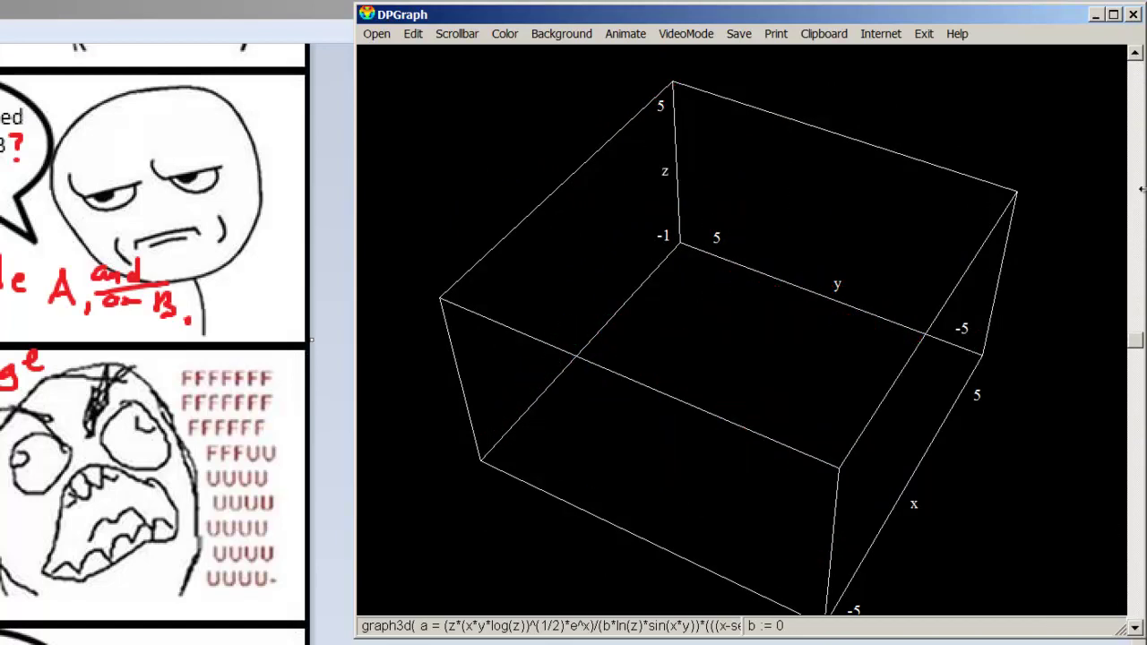
Raise b to .625 and rotate the 3-D plot to view the surface from other sides.
left_click(1135, 55)
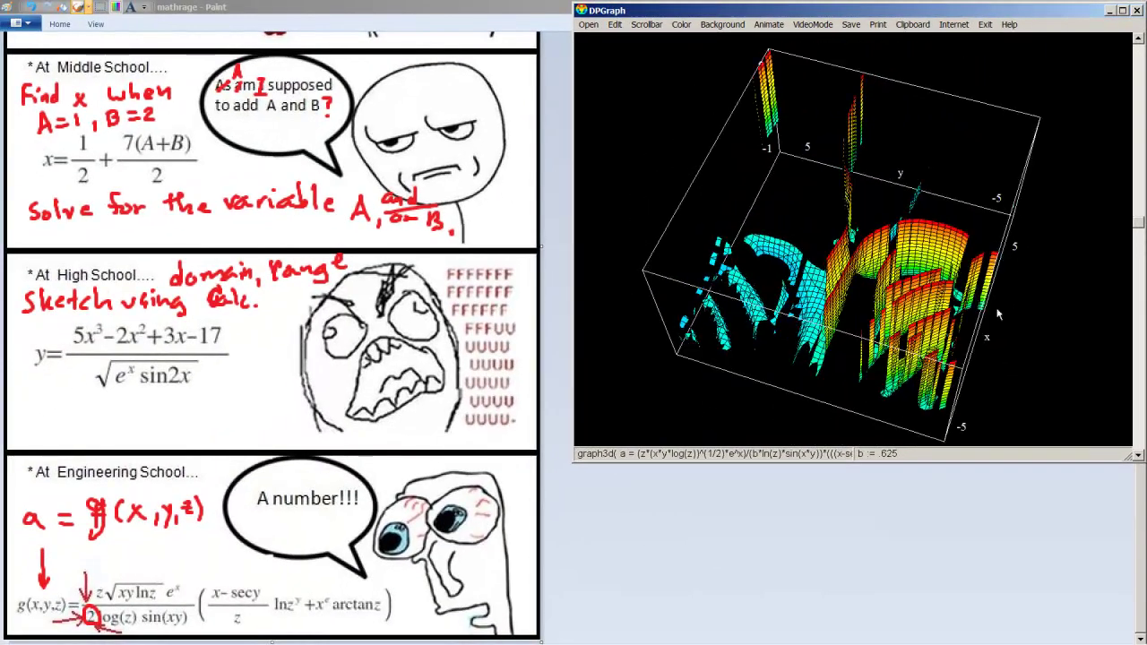
left_click_drag(1007, 387, 703, 364)
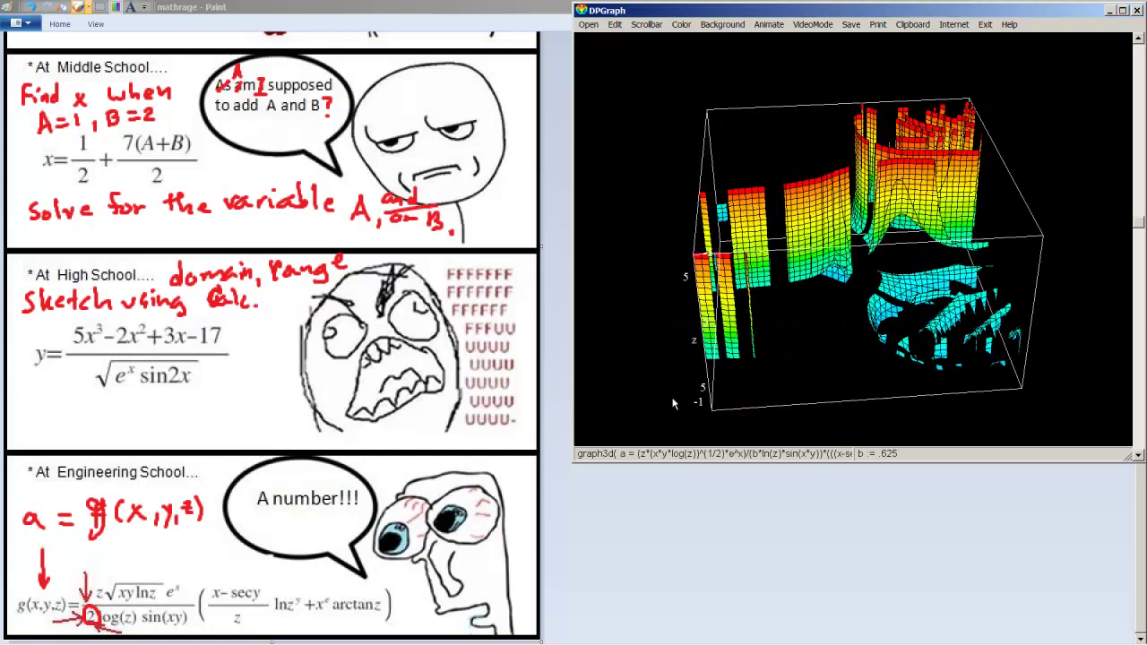